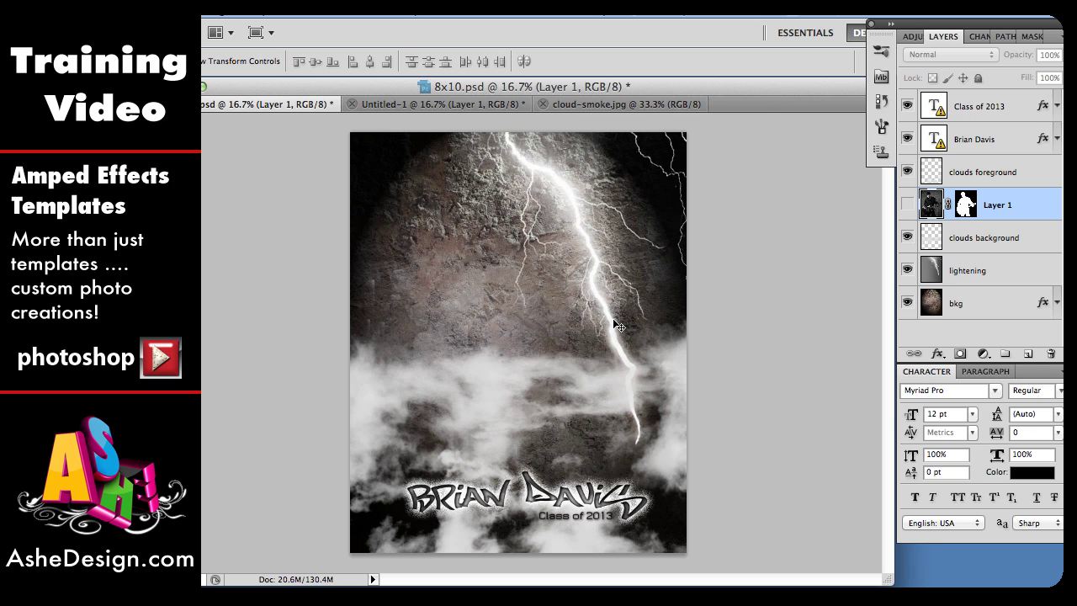
Show the guitarist's Layer 1 in 8x10.psd and switch to the Untitled-1 document.
left_click(907, 205)
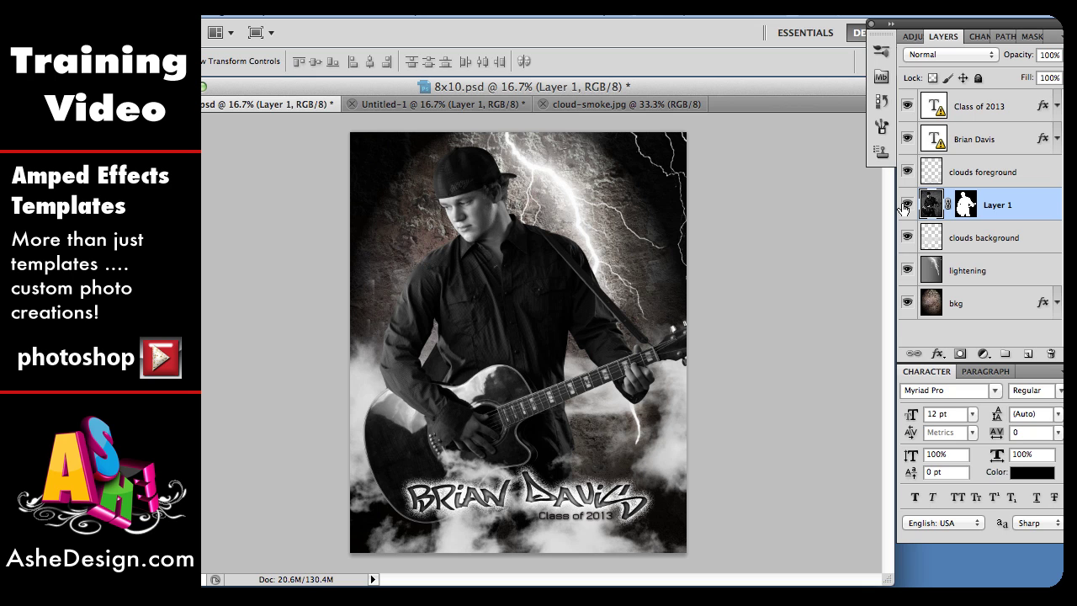
key("ctrl+Tab")
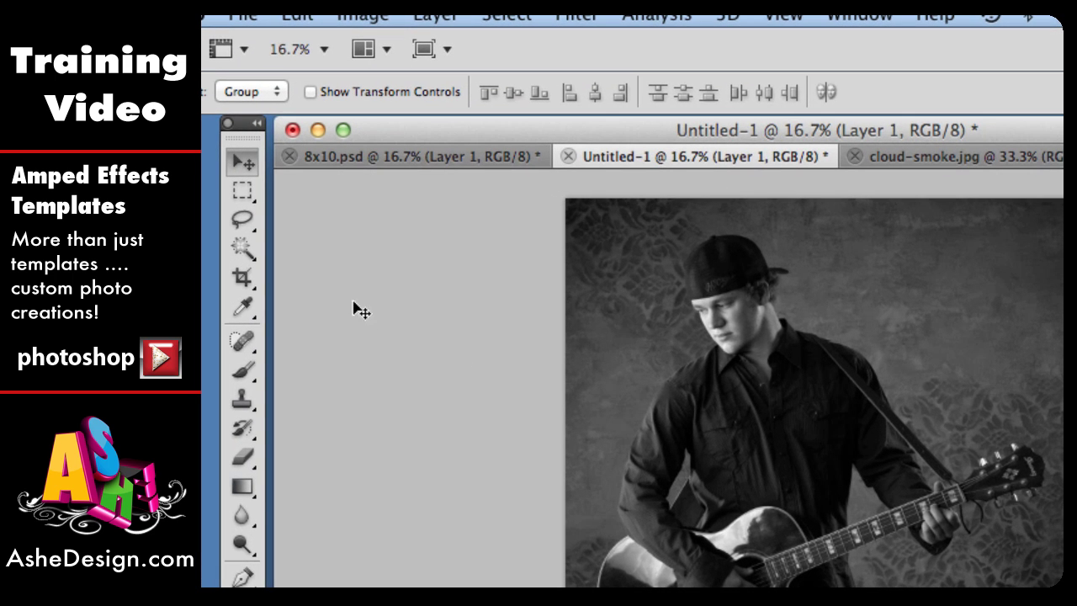
Activate the Quick Selection Tool and enlarge its brush to 600 px.
left_click(252, 255)
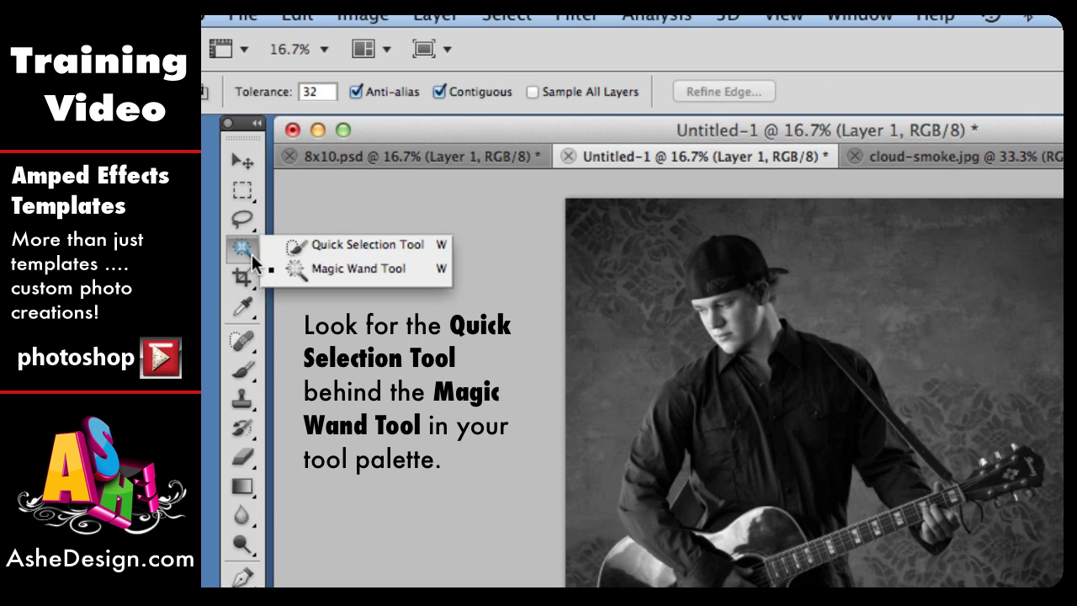
left_click(308, 245)
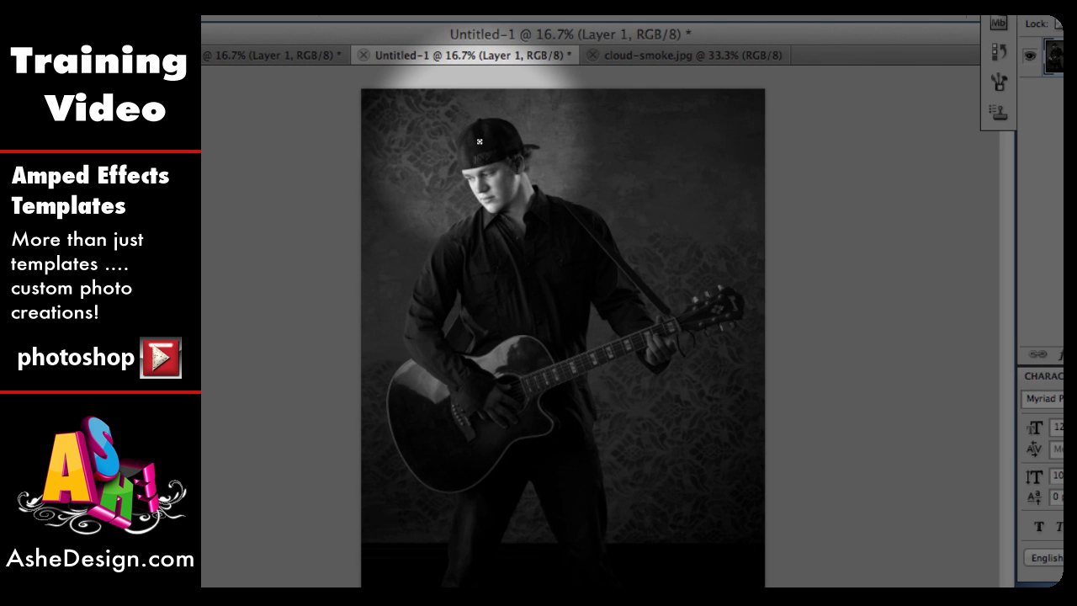
key("bracketright")
key("bracketright")
key("bracketright")
key("bracketright")
key("bracketright")
key("bracketright")
key("bracketright")
key("bracketright")
key("bracketright")
key("bracketright")
key("bracketright")
key("bracketright")
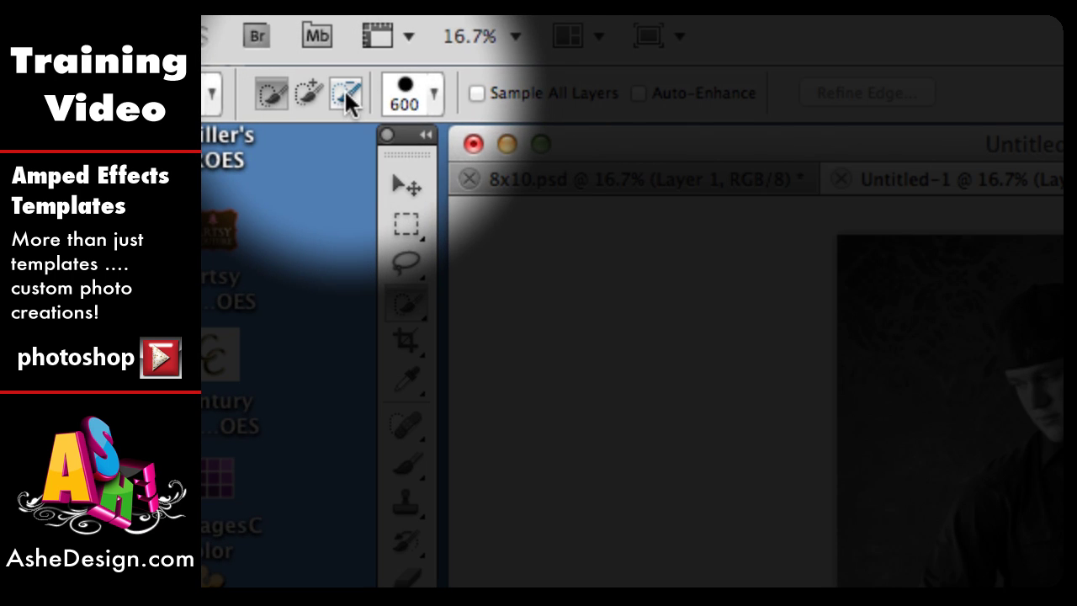
left_click(344, 88)
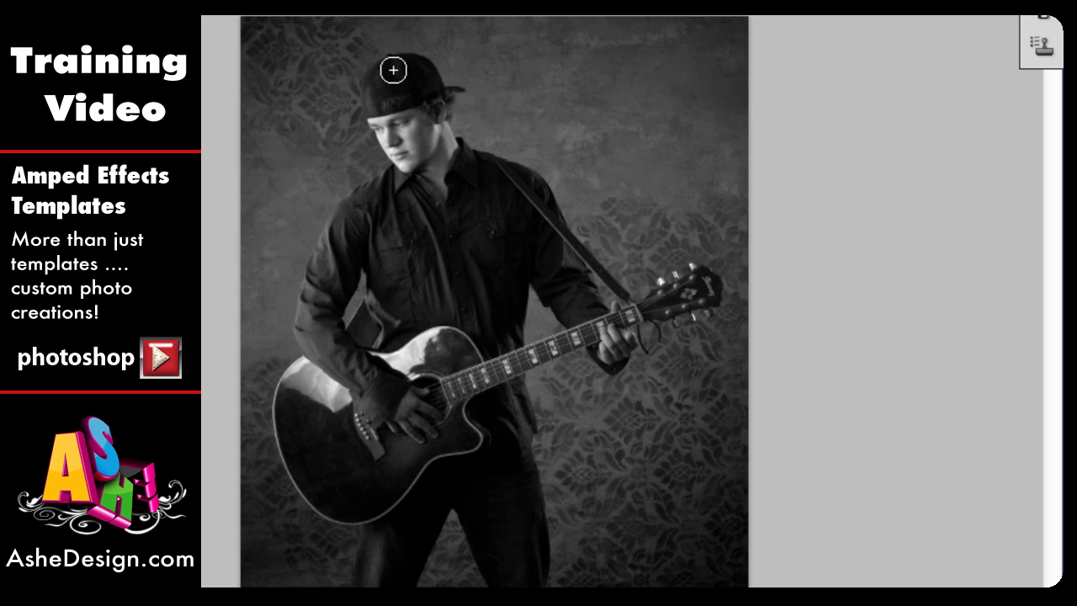
Quick-select the man and his guitar, and adjust the selection's edge smoothing with Refine Edge.
mouse_move(399, 81)
left_mouse_down()
mouse_move(423, 210)
mouse_move(454, 270)
left_mouse_up()
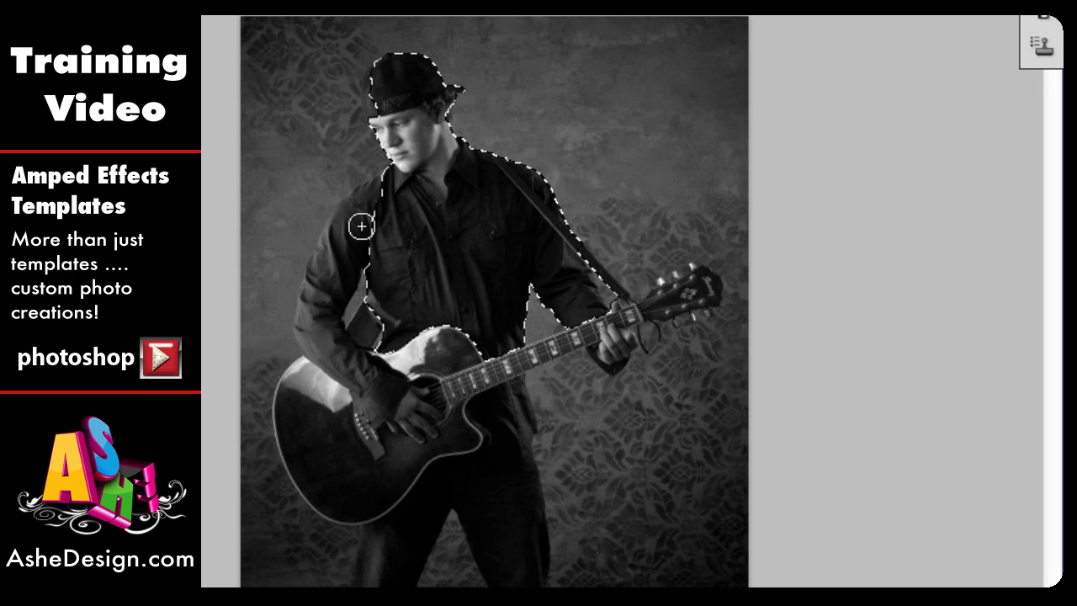
mouse_move(361, 226)
left_mouse_down()
mouse_move(320, 291)
mouse_move(327, 281)
mouse_move(319, 319)
mouse_move(359, 377)
mouse_move(428, 409)
mouse_move(416, 439)
mouse_move(391, 454)
mouse_move(487, 397)
mouse_move(496, 405)
mouse_move(525, 581)
left_mouse_up()
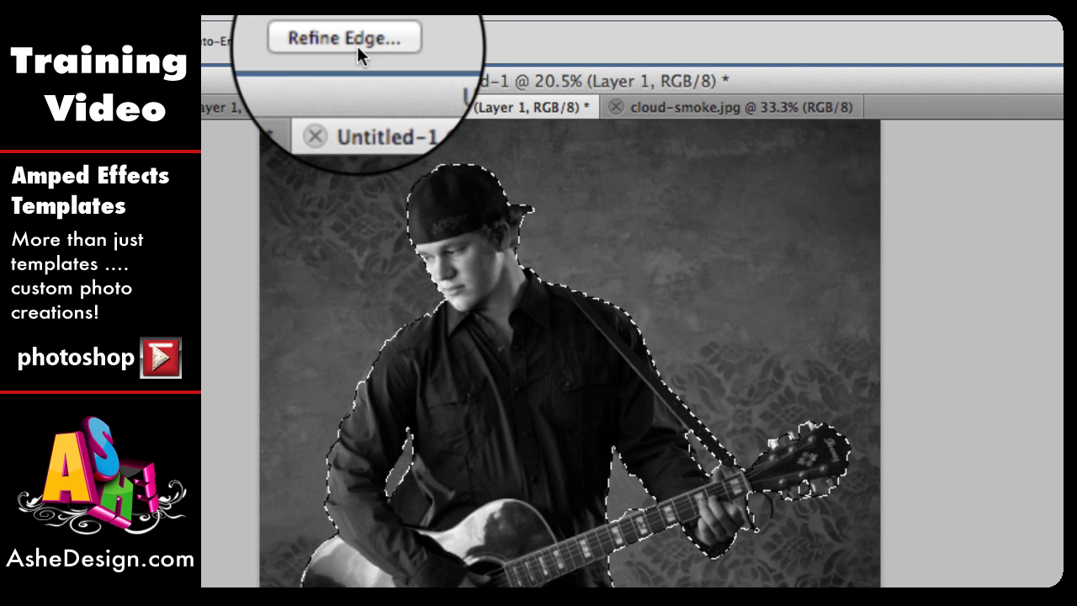
left_click(349, 42)
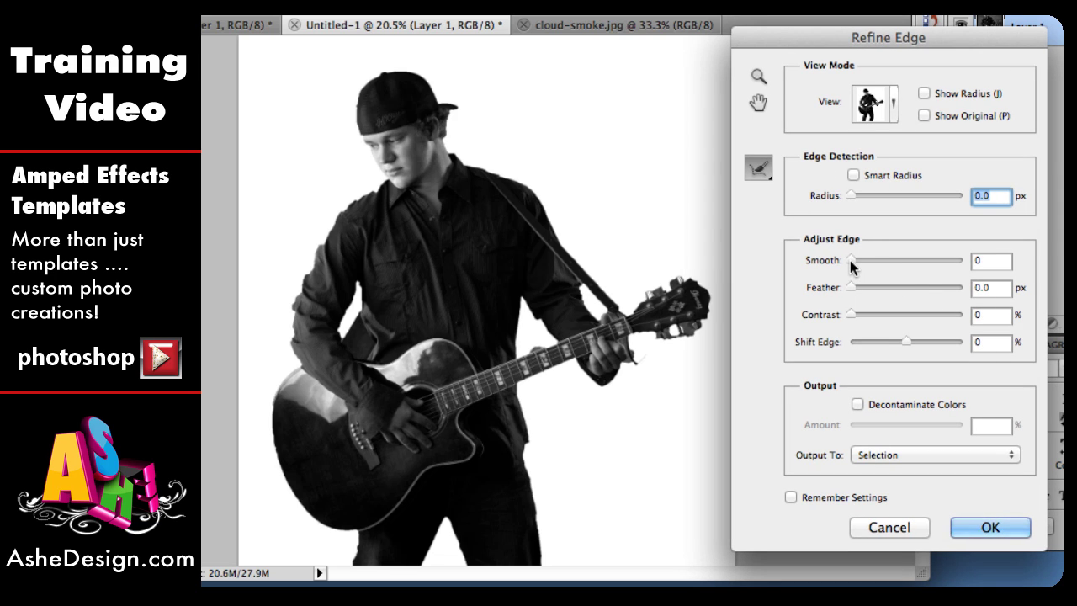
left_click_drag(851, 262, 896, 341)
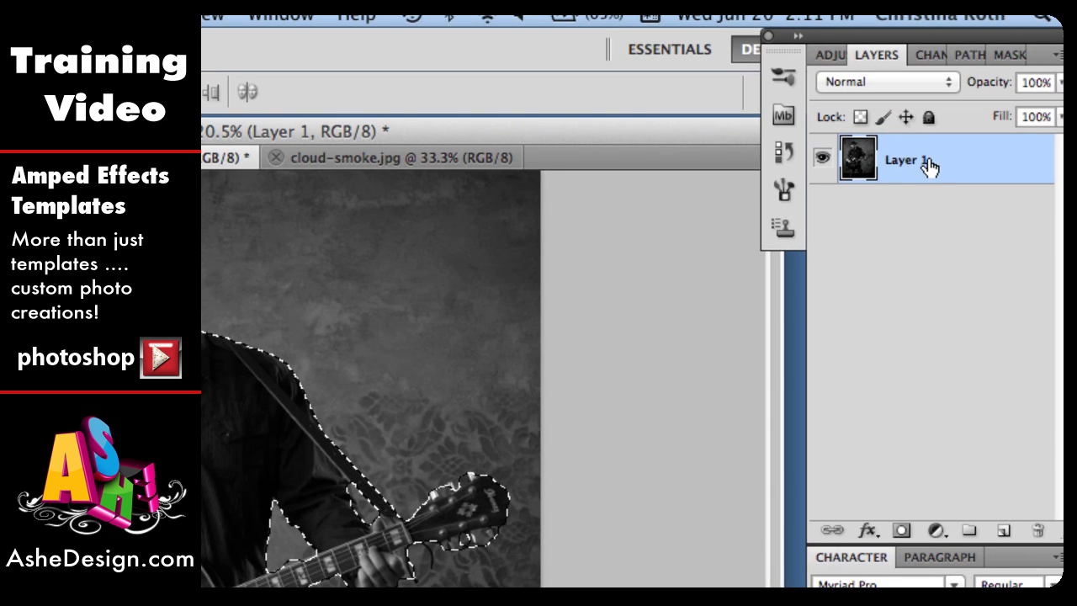
Duplicate Layer 1 under the default name Layer 1 copy.
right_click(1060, 61)
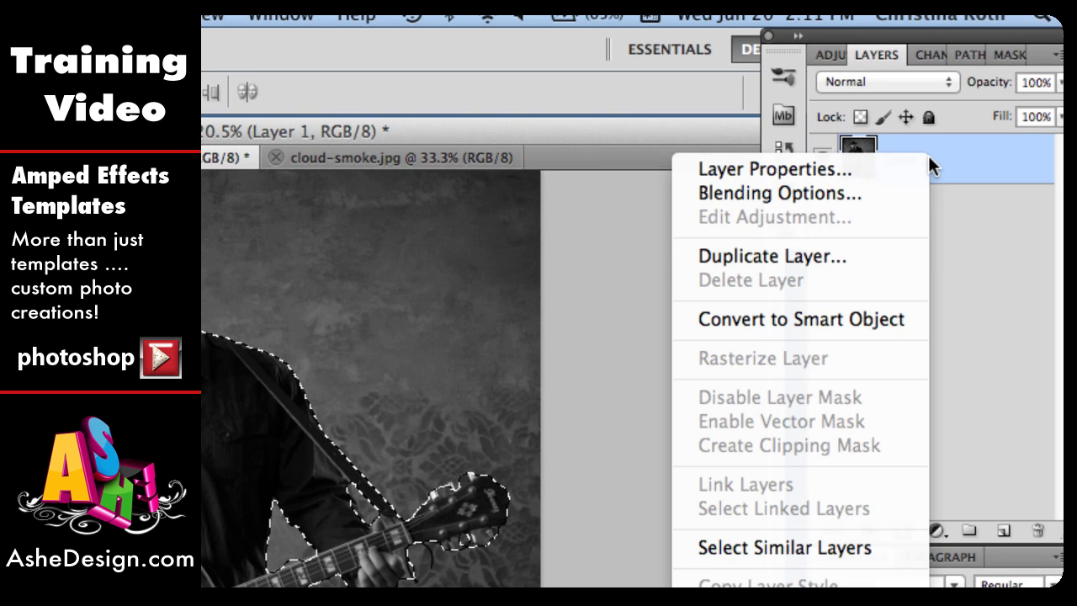
left_click(830, 246)
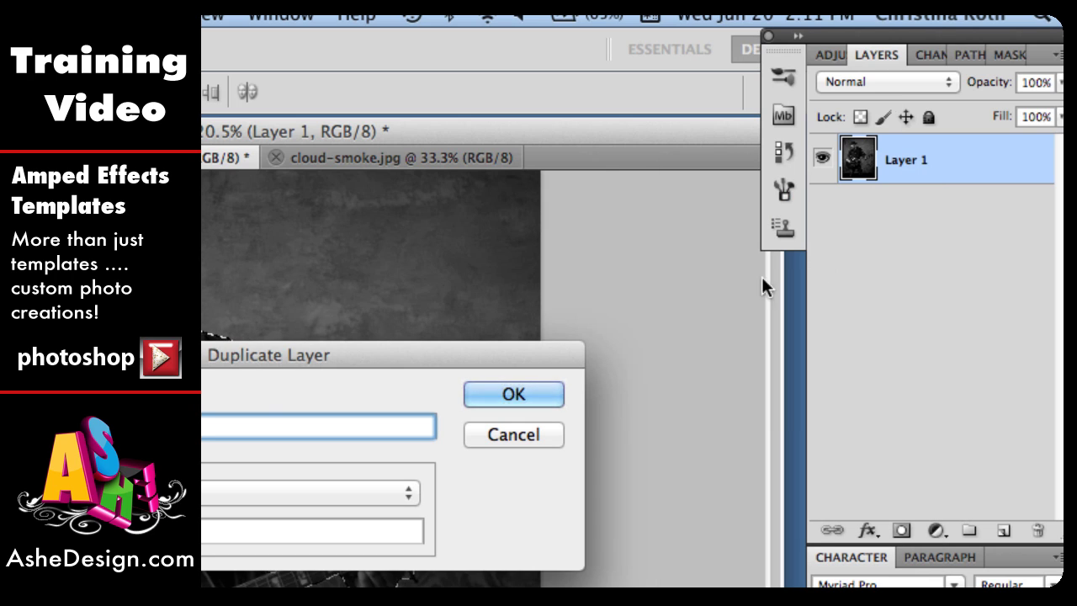
left_click(562, 385)
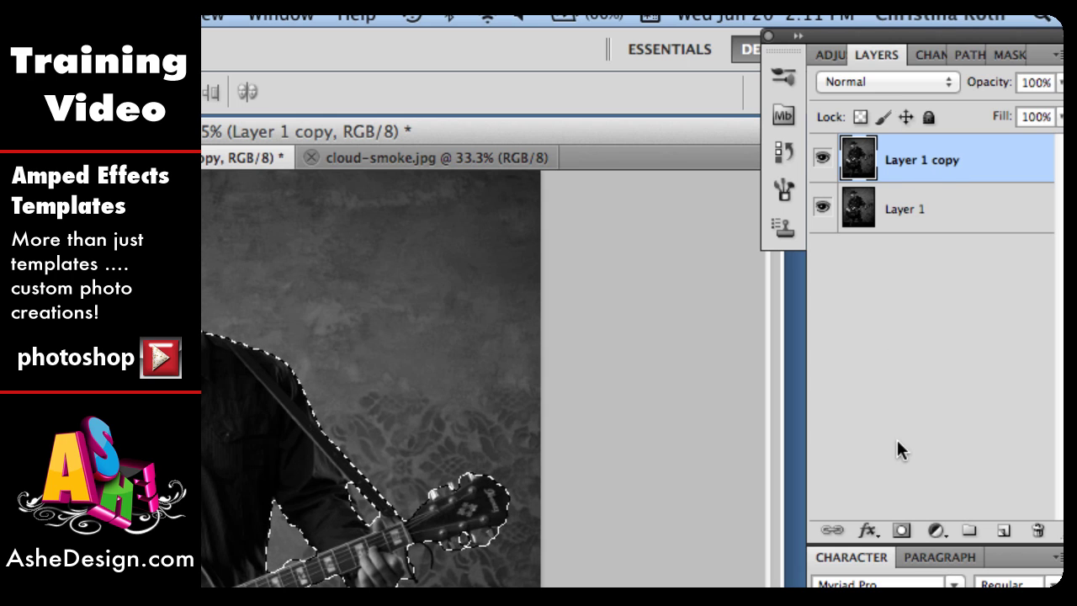
Add a layer mask to Layer 1 copy from the selection and hide Layer 1 to isolate the cutout.
left_click(900, 532)
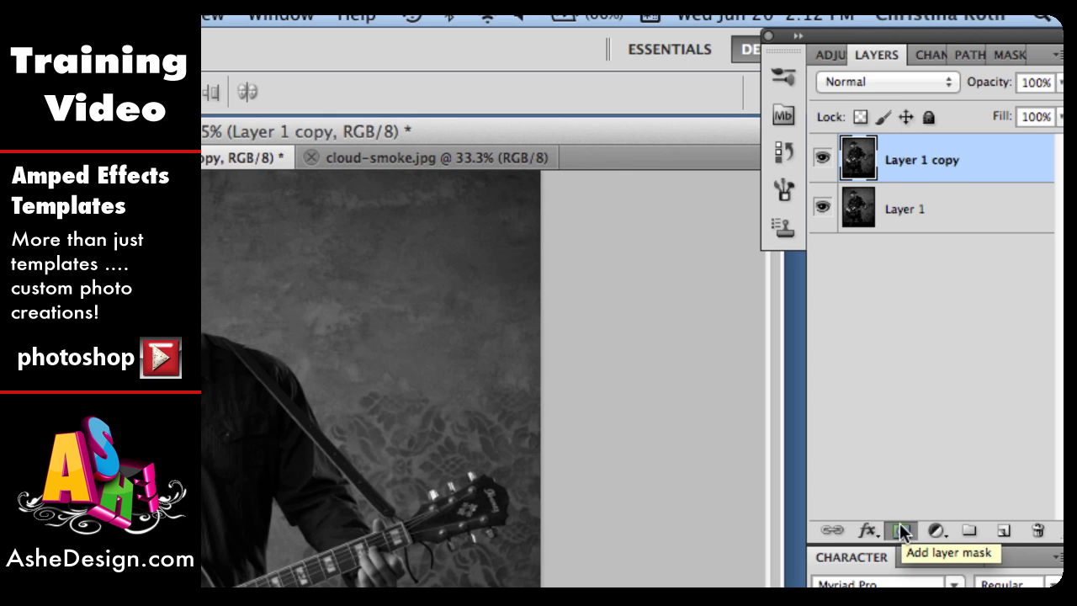
left_click(901, 532)
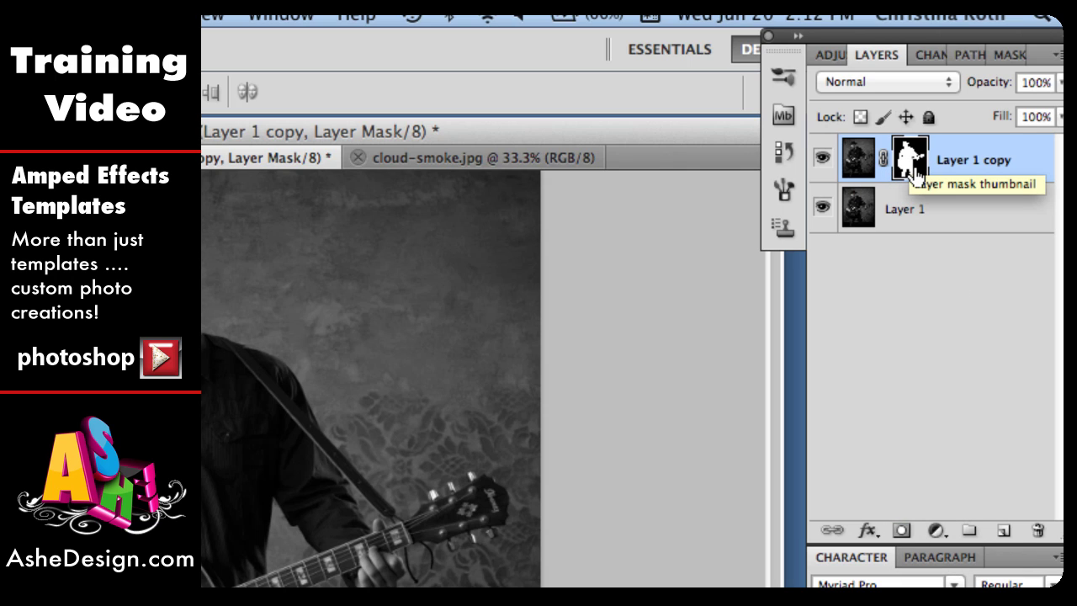
left_click(822, 208)
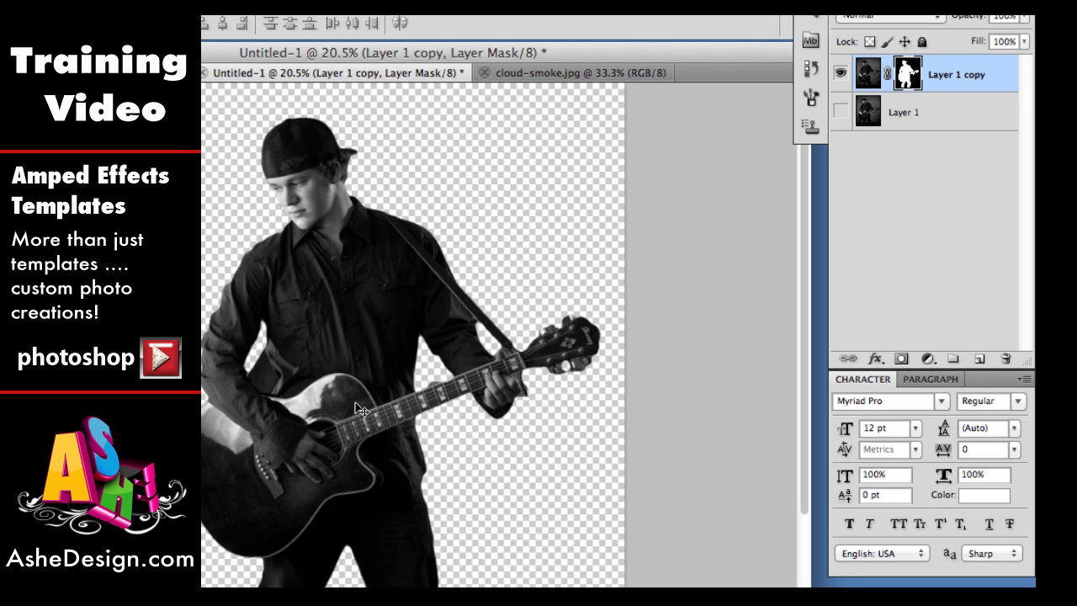
Make Layer 1 visible beneath the masked copy and lower its opacity to 63%.
left_click(903, 112)
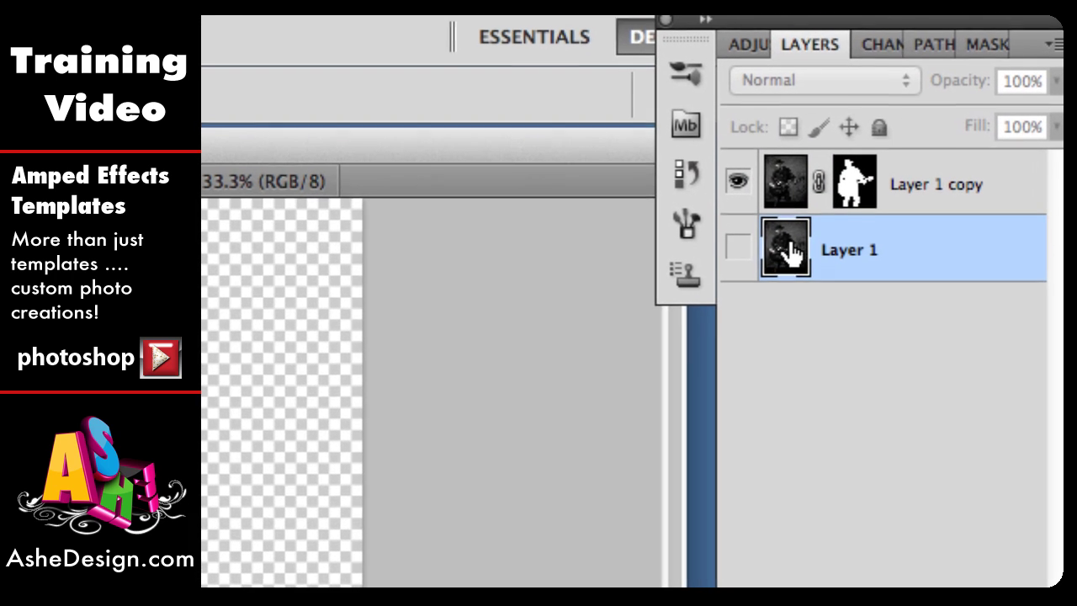
left_click(795, 171)
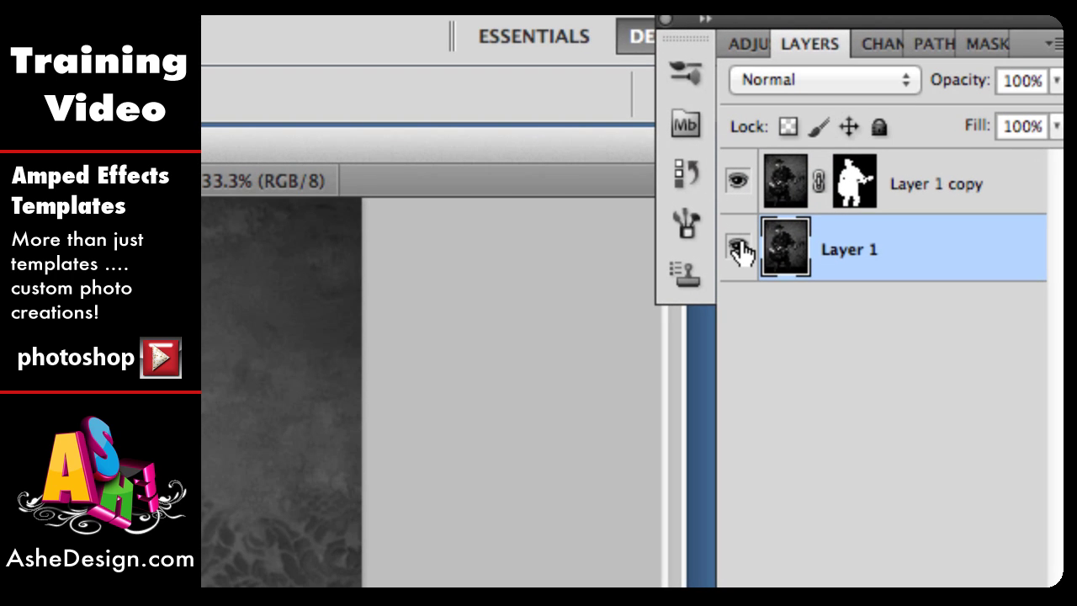
left_click_drag(1057, 81, 981, 122)
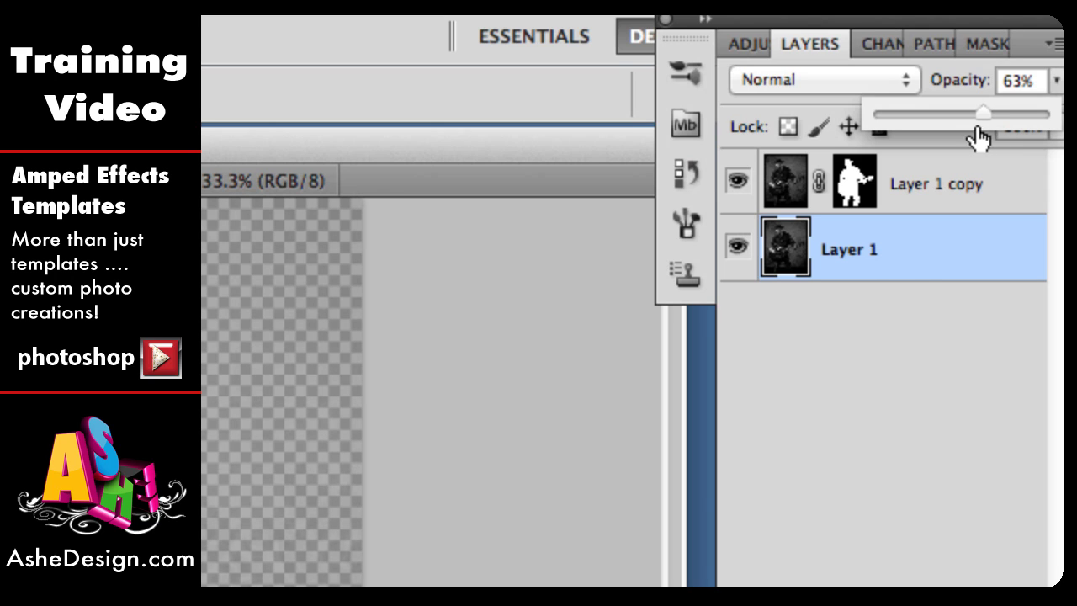
left_click(892, 252)
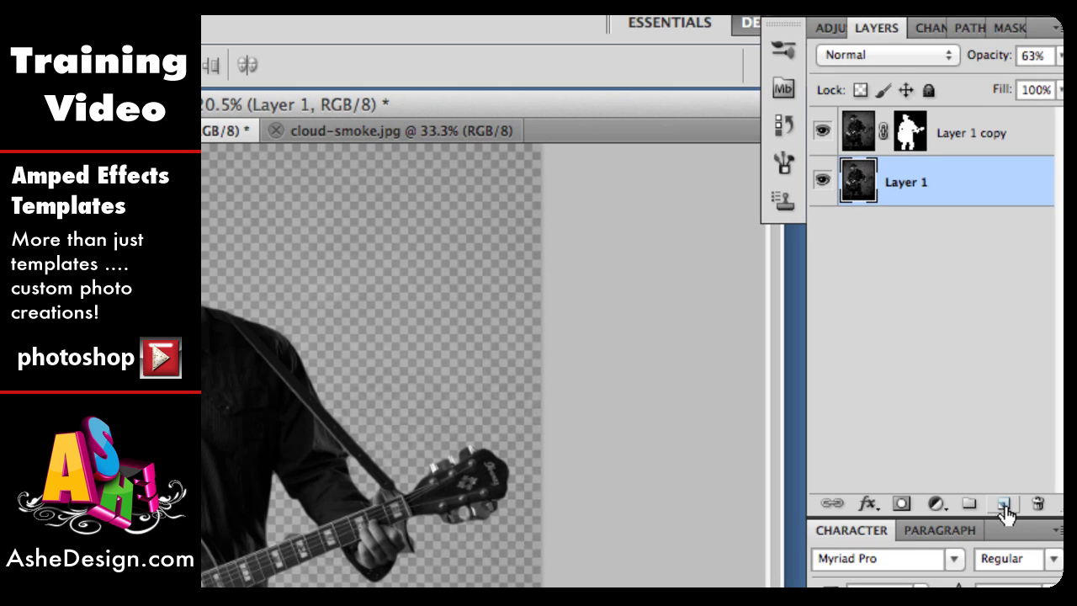
Add a new layer filled with white and place it beneath Layer 1.
left_click(1005, 505)
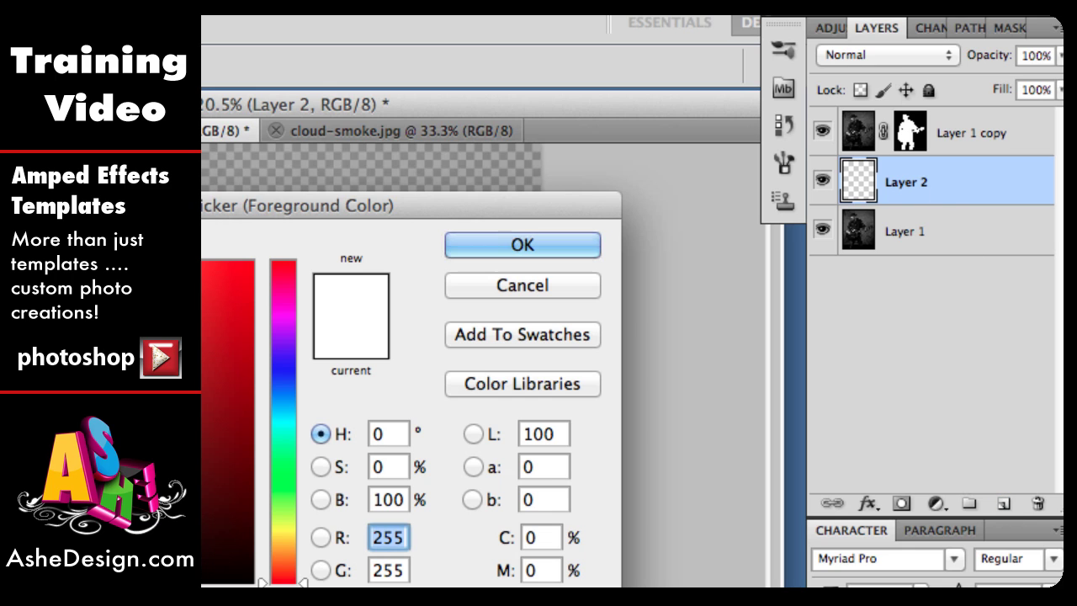
left_click(504, 244)
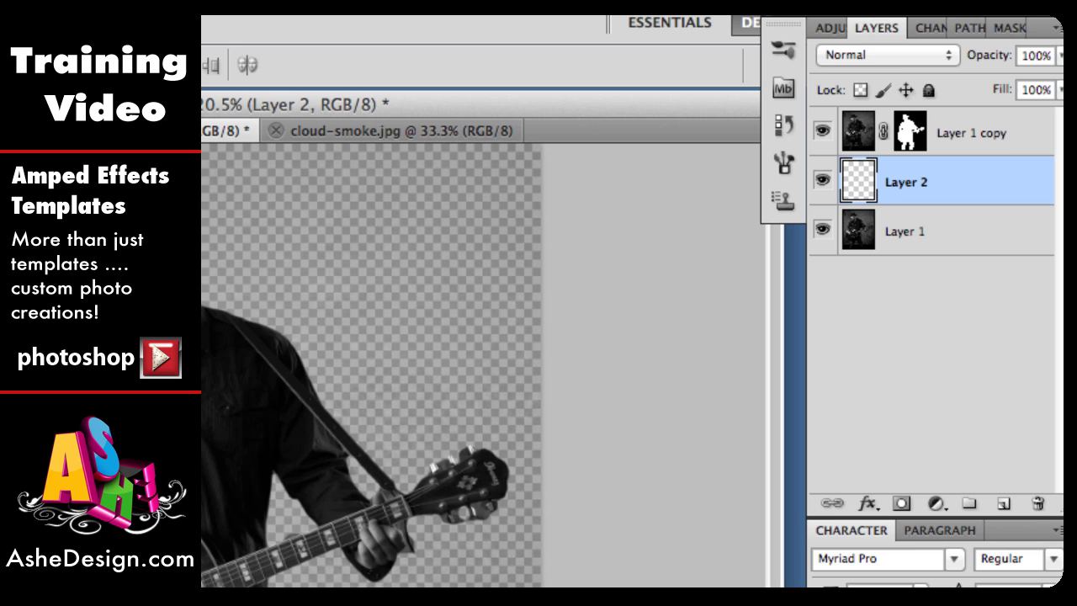
key("g")
key("alt+BackSpace")
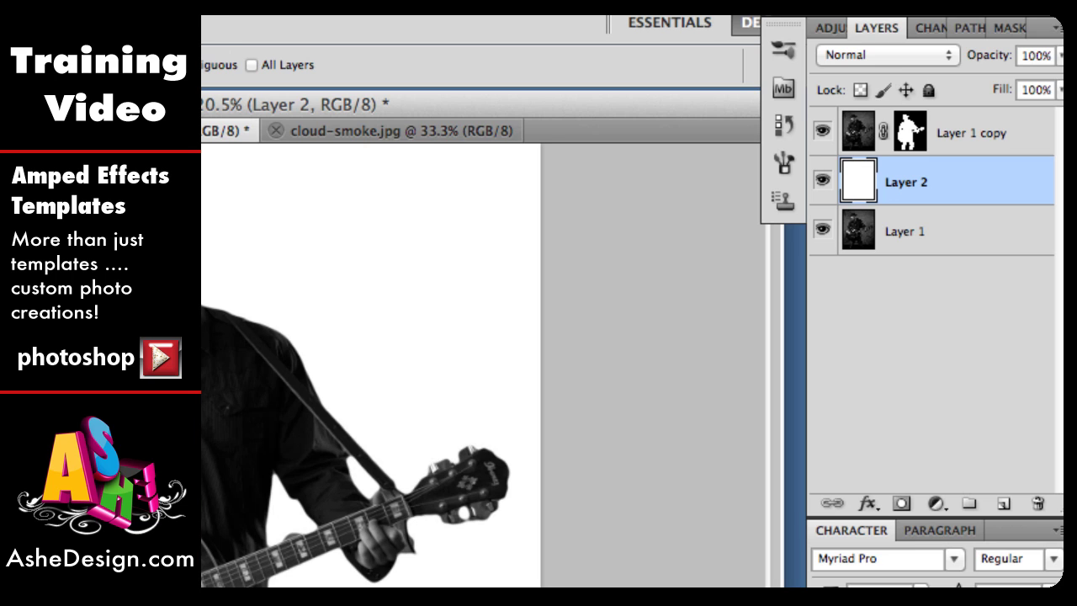
left_click_drag(914, 245, 905, 173)
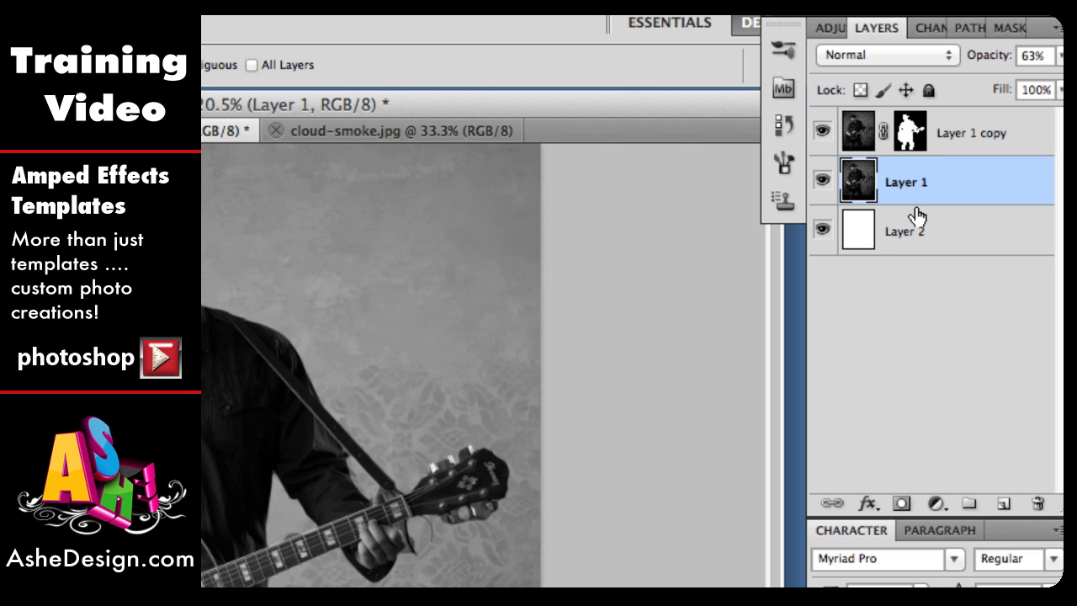
Make the layer mask of Layer 1 copy the active editing target.
left_click(916, 235)
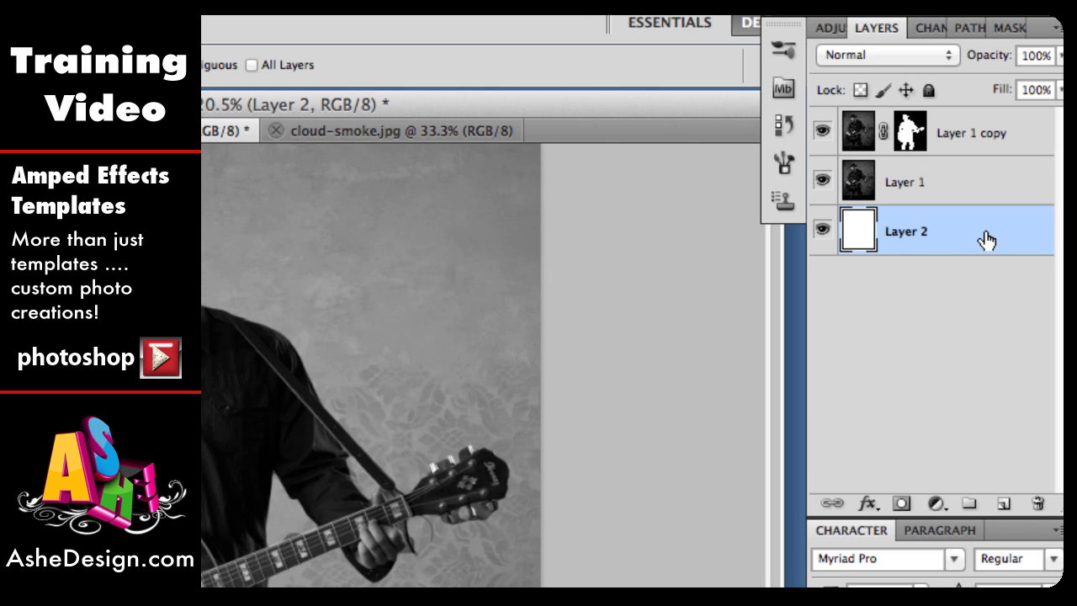
left_click(931, 193)
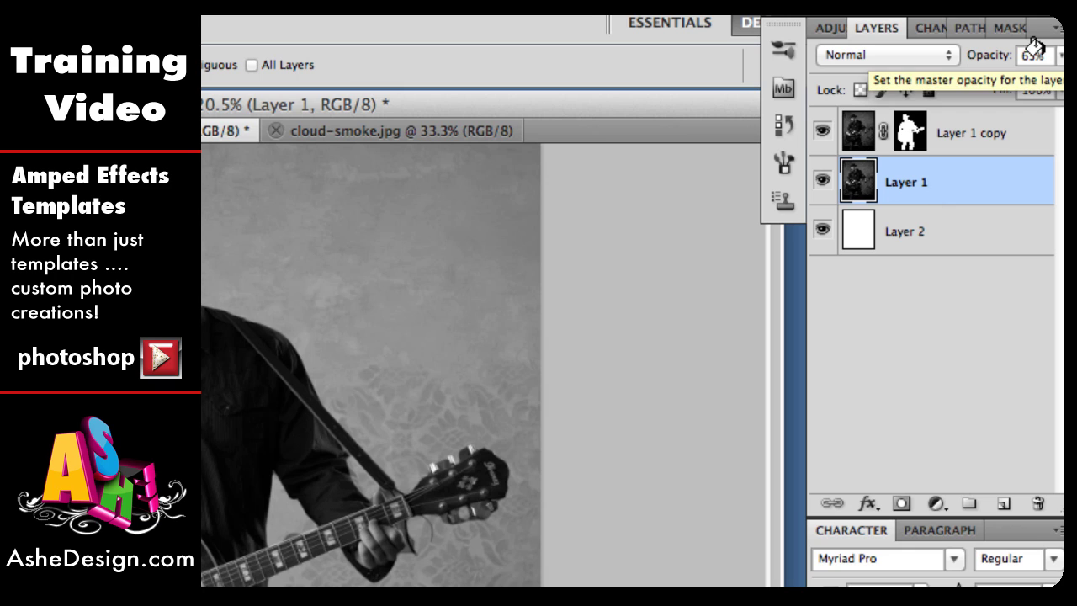
left_click(957, 142)
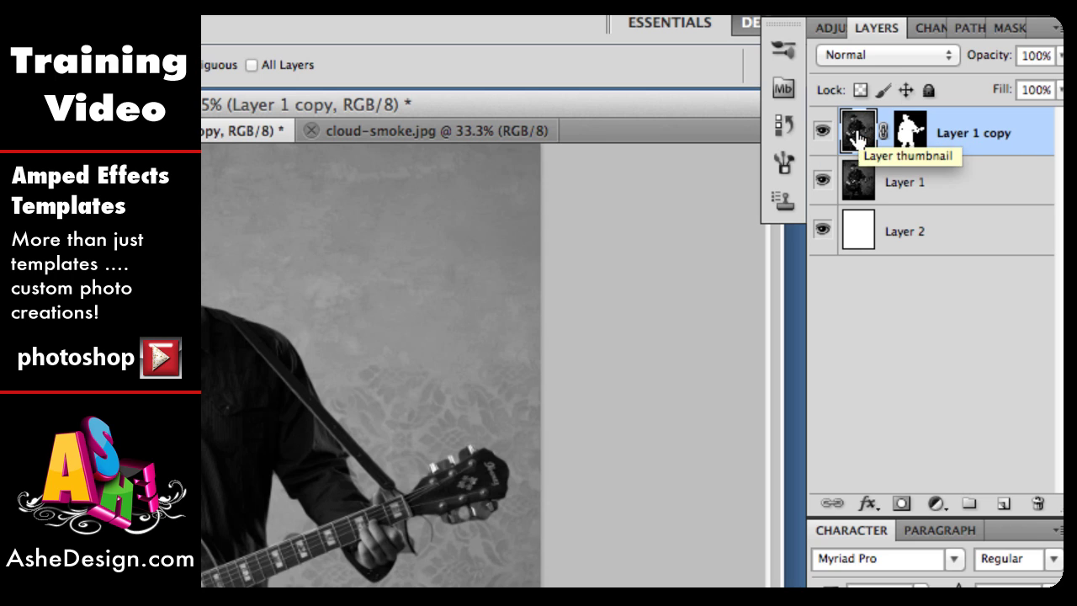
left_click(909, 133)
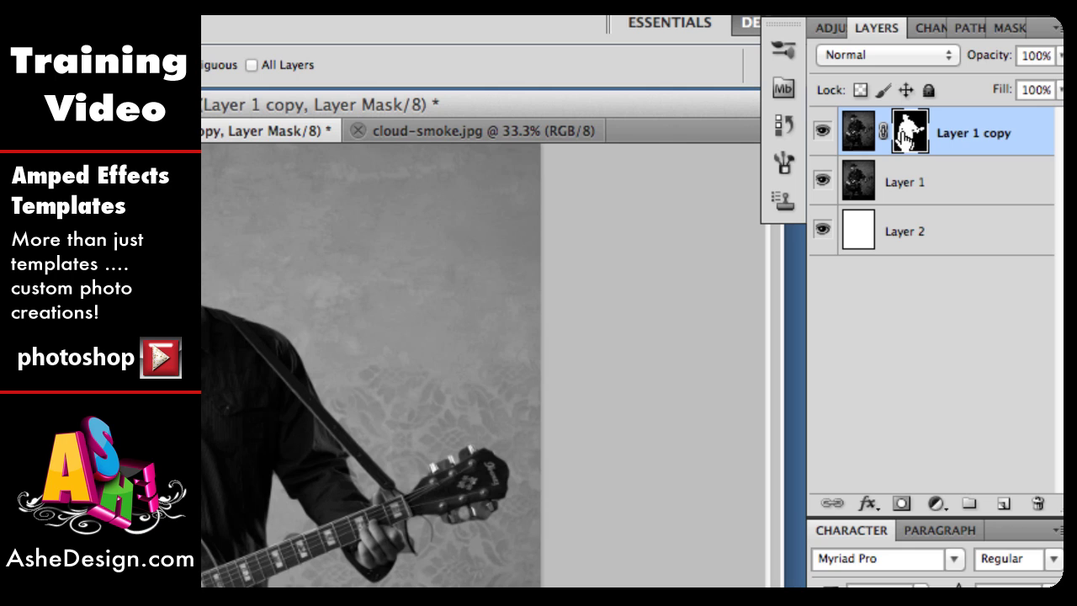
left_click(860, 136)
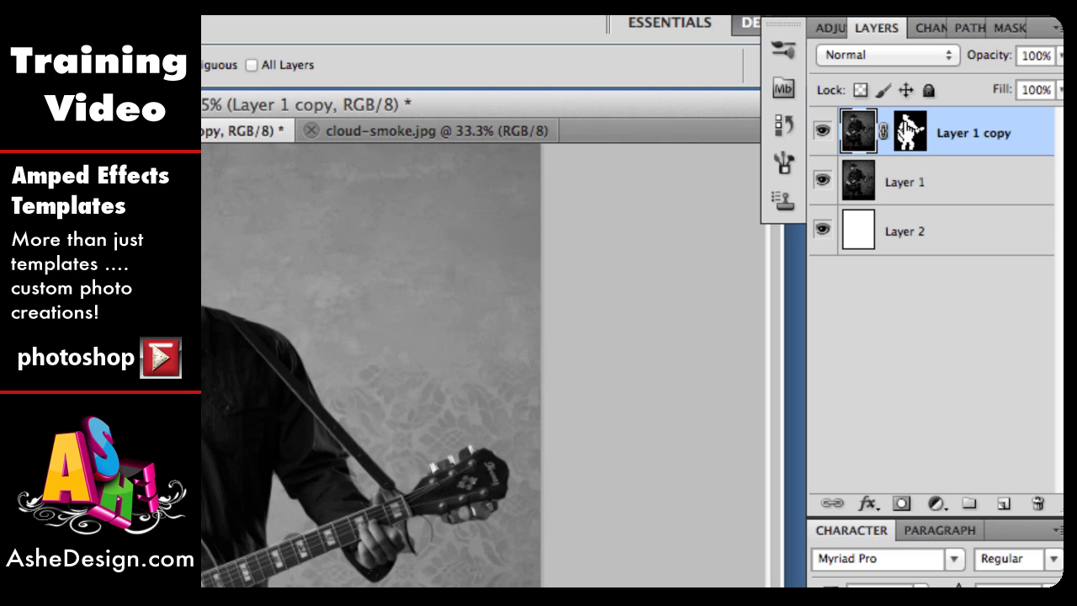
left_click(909, 133)
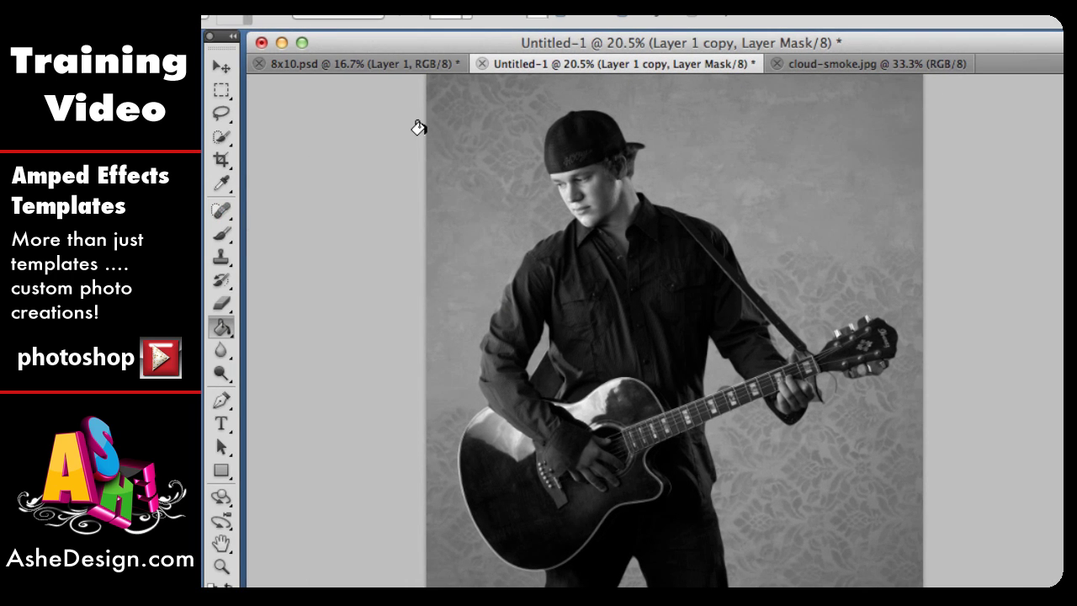
Switch to the Brush tool and check its size and hardness settings.
key("b")
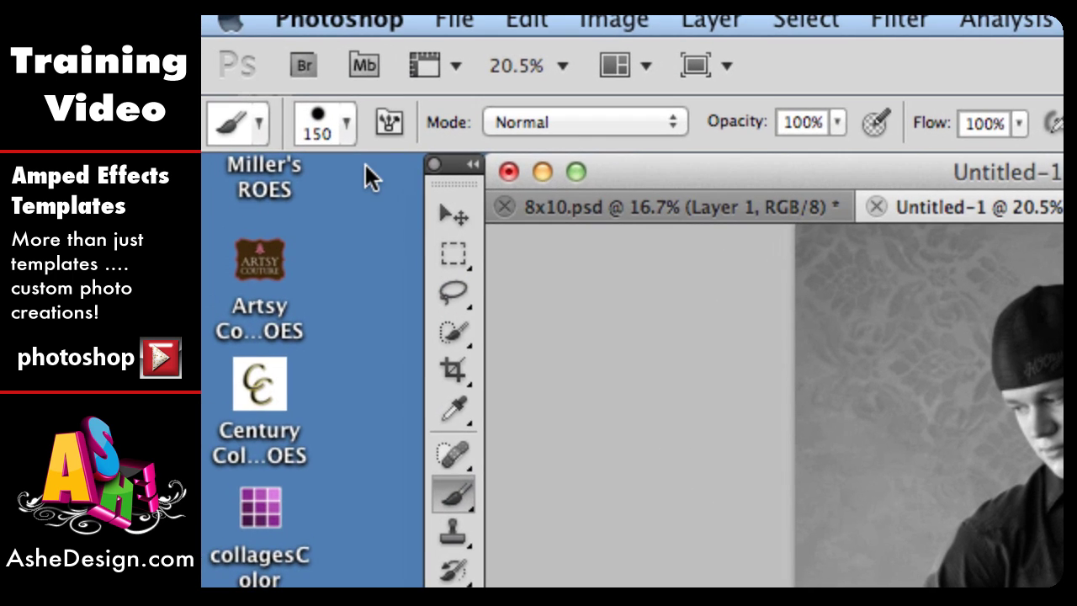
left_click(250, 70)
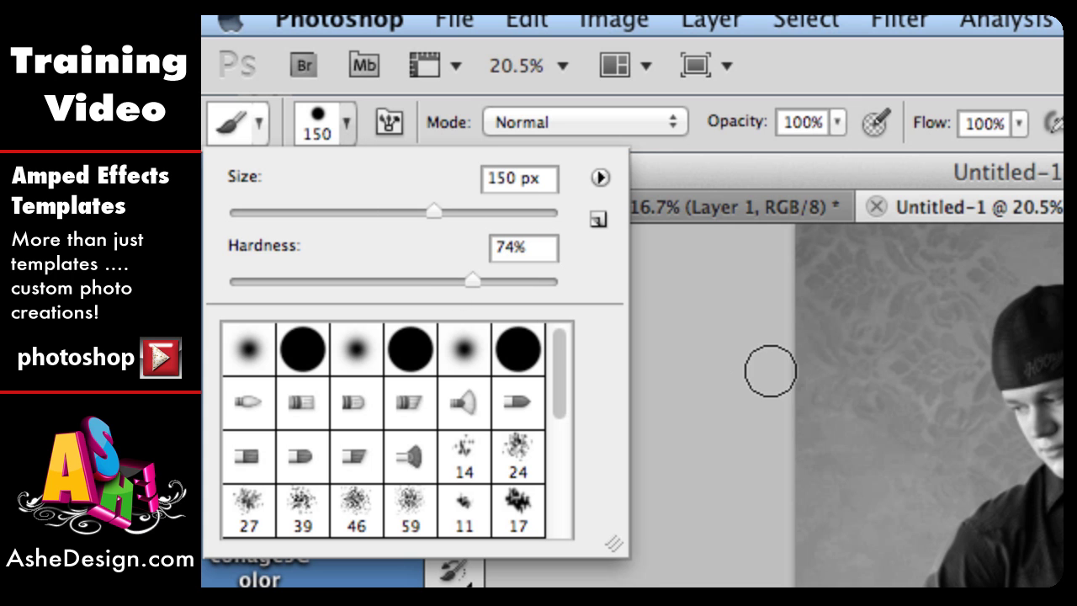
left_click(693, 549)
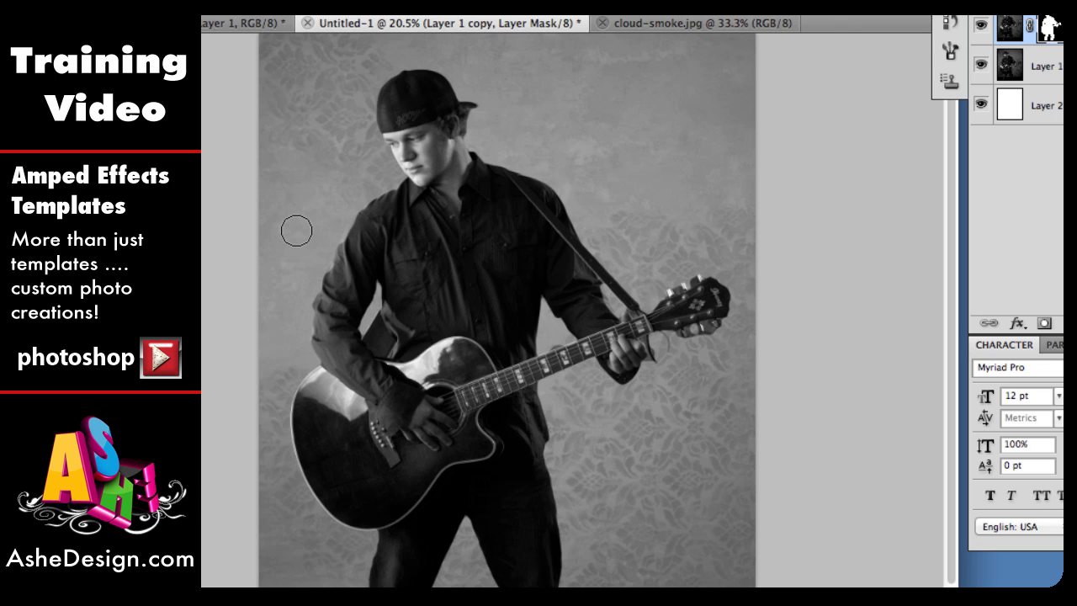
Try a larger brush tip and shrink it back down.
key("bracketright")
key("bracketright")
key("bracketright")
key("bracketright")
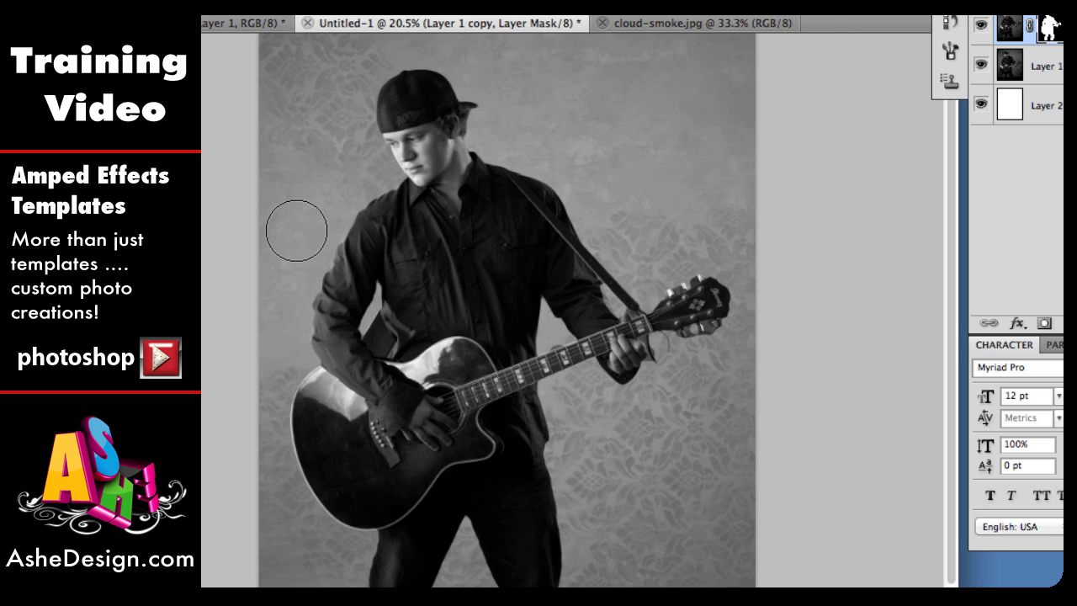
key("bracketleft")
key("bracketleft")
key("bracketleft")
key("bracketleft")
key("bracketleft")
Reduce the brush size for detailed mask work around the guitar neck and fretting hand at 66.7% zoom.
left_click(678, 345)
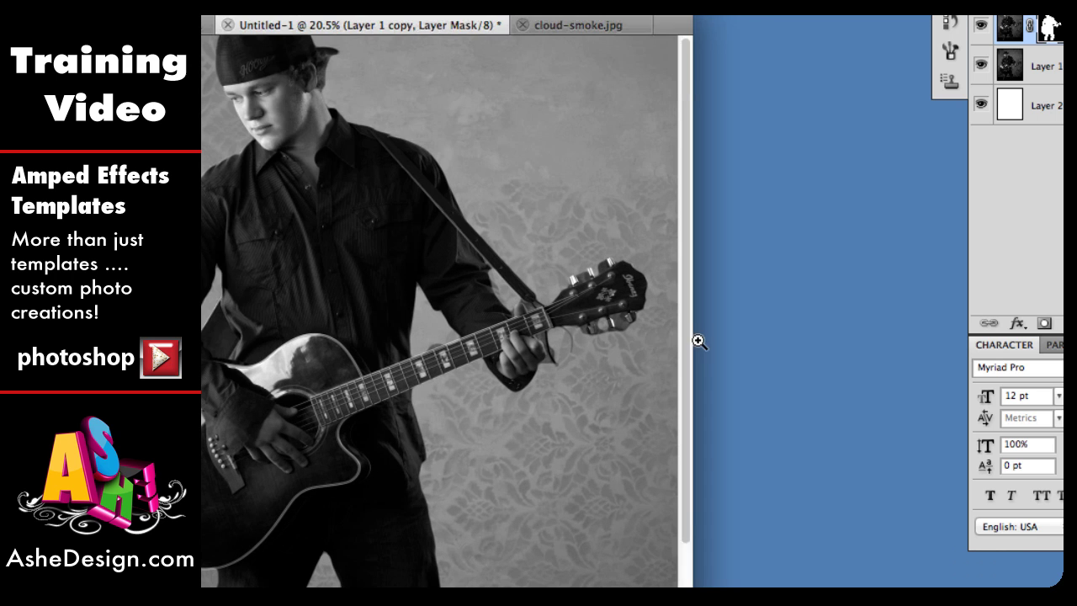
left_click(644, 348)
left_click(695, 354)
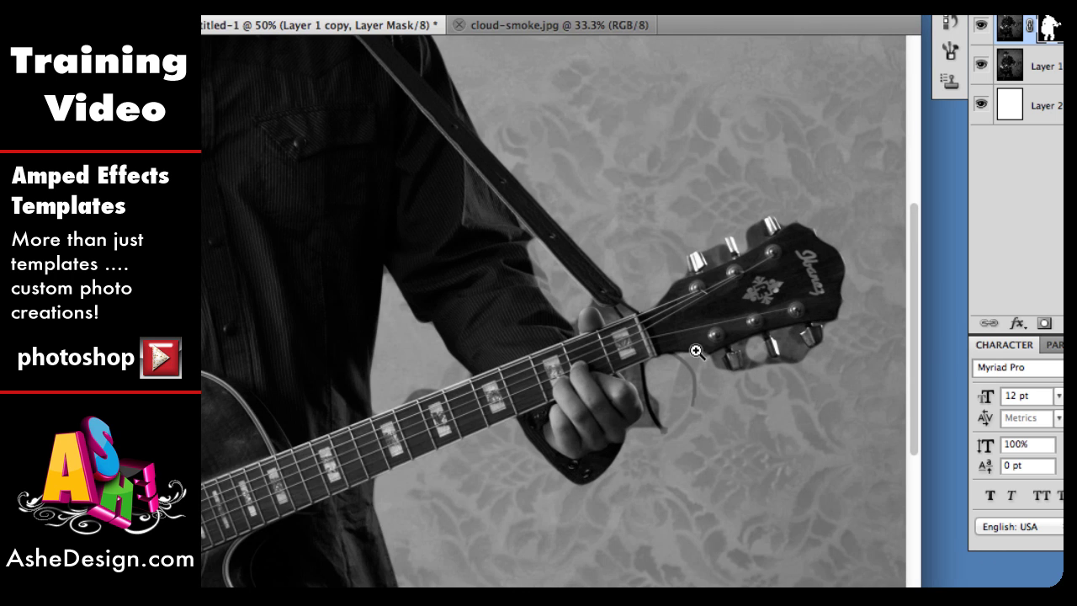
left_click(631, 381)
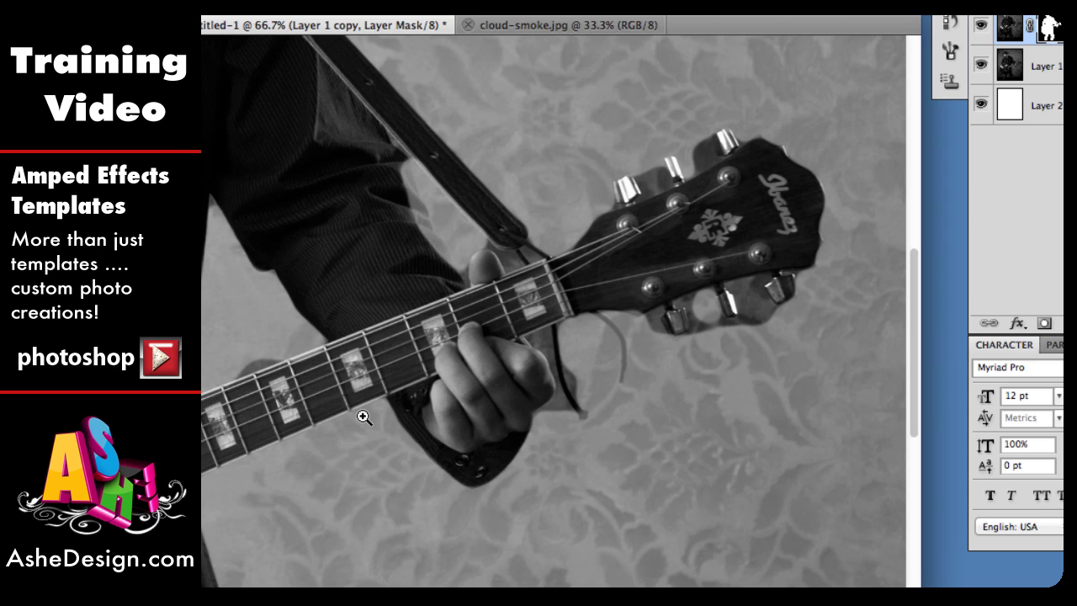
scroll(264, 412, "left", 2)
scroll(263, 412, "left", 5)
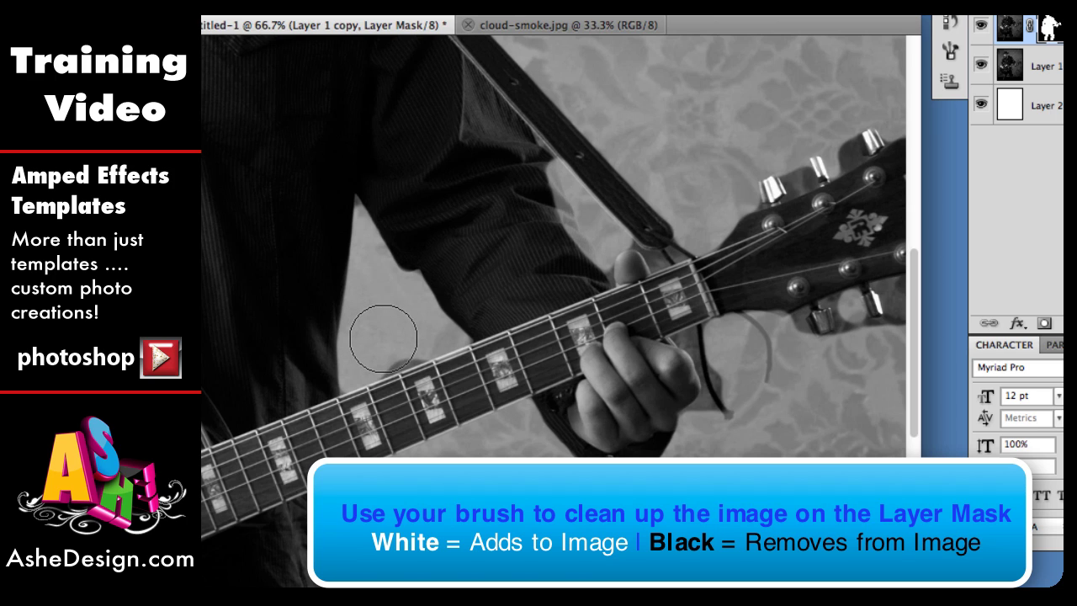
key("bracketleft")
key("bracketleft")
key("bracketleft")
key("bracketleft")
key("bracketleft")
key("bracketleft")
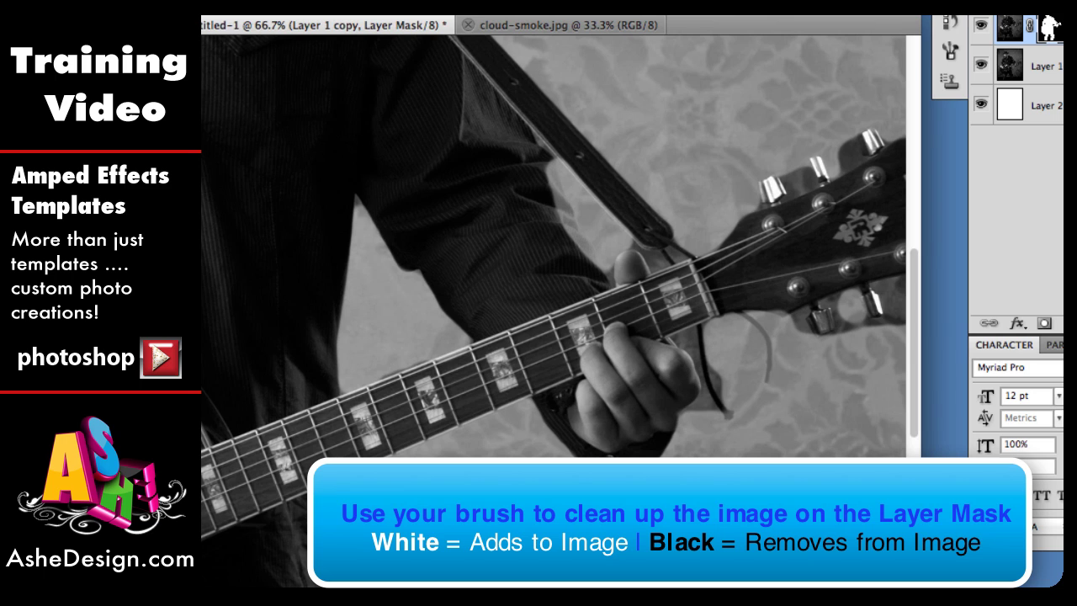
Paint the curved loose strap lace below the guitar's headstock back into the mask with a very small brush.
left_click(884, 356)
left_click(458, 335)
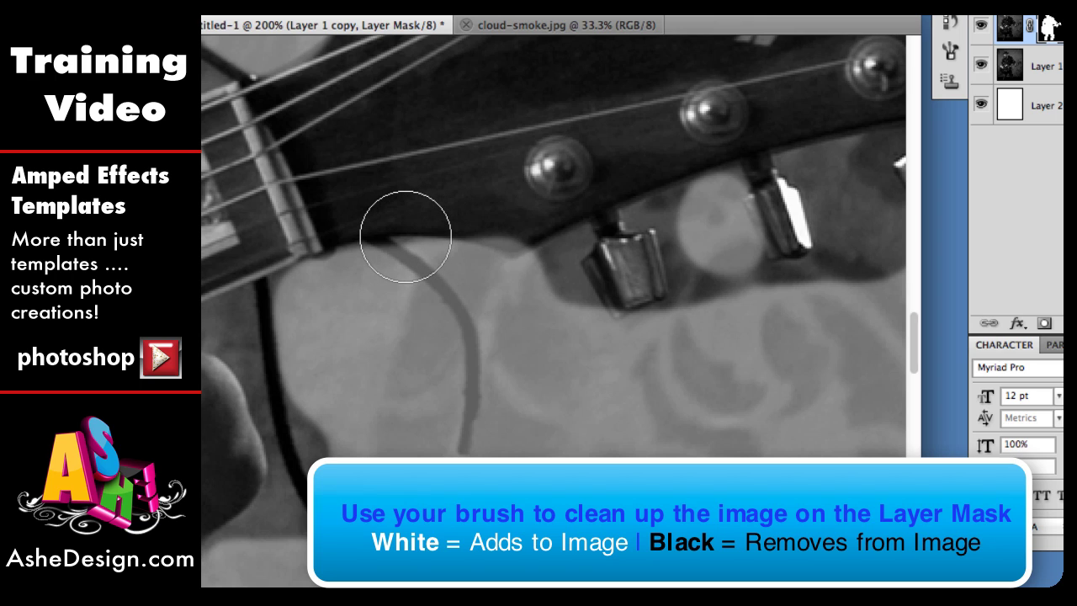
key("bracketleft")
key("bracketleft")
key("bracketleft")
key("bracketleft")
key("bracketleft")
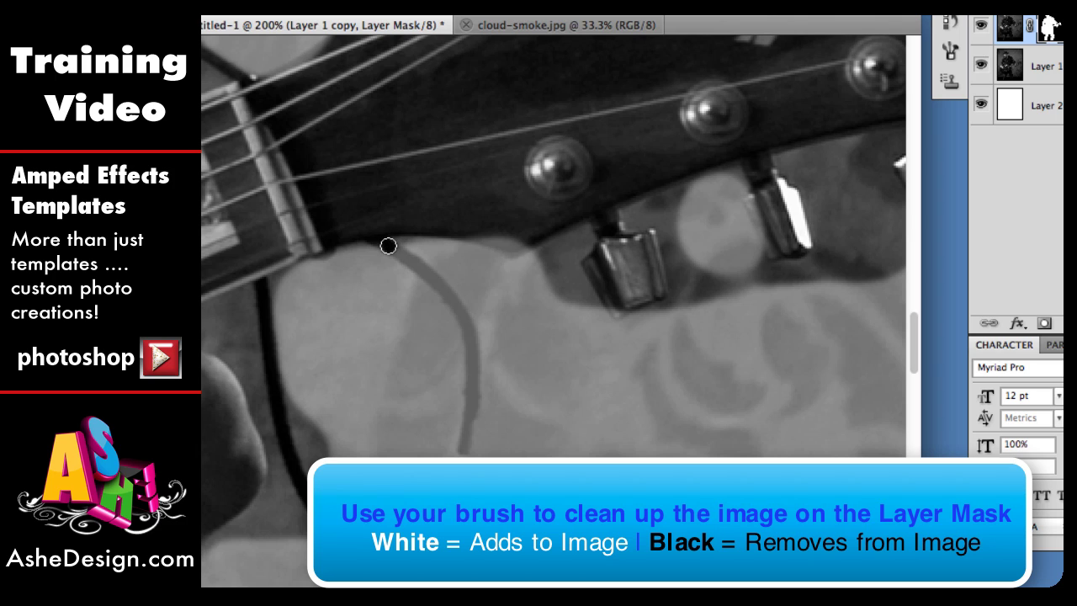
left_click_drag(388, 245, 403, 256)
mouse_move(397, 251)
left_mouse_down()
mouse_move(452, 297)
mouse_move(462, 332)
left_mouse_up()
mouse_move(466, 445)
left_mouse_down()
mouse_move(474, 334)
mouse_move(462, 317)
left_mouse_up()
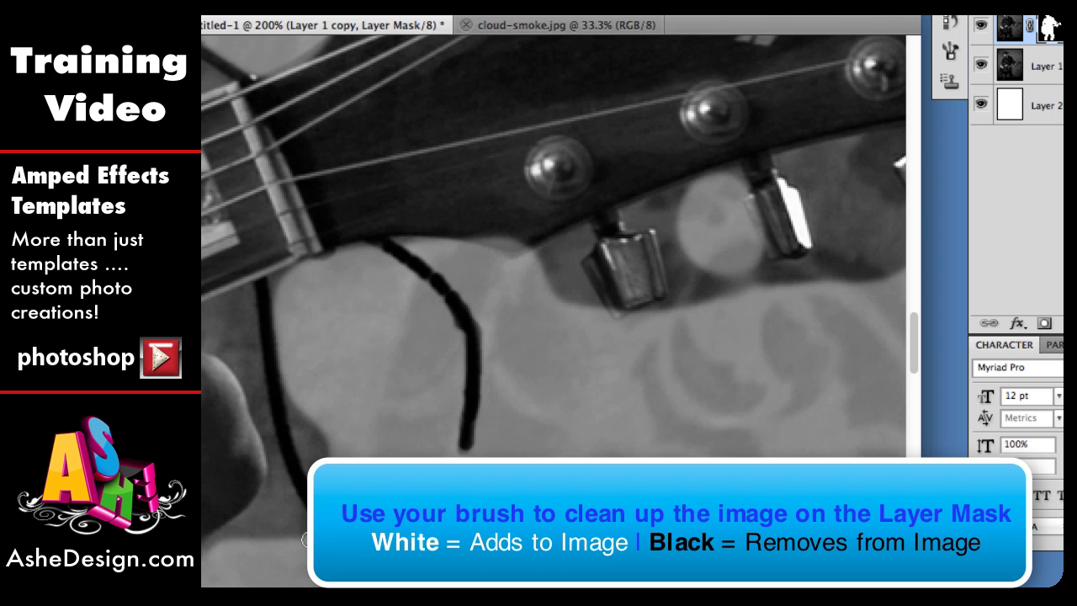
Paint out the leftover background on the mask beside the hanging strap end, the fretting hand and the neck.
left_click(282, 489)
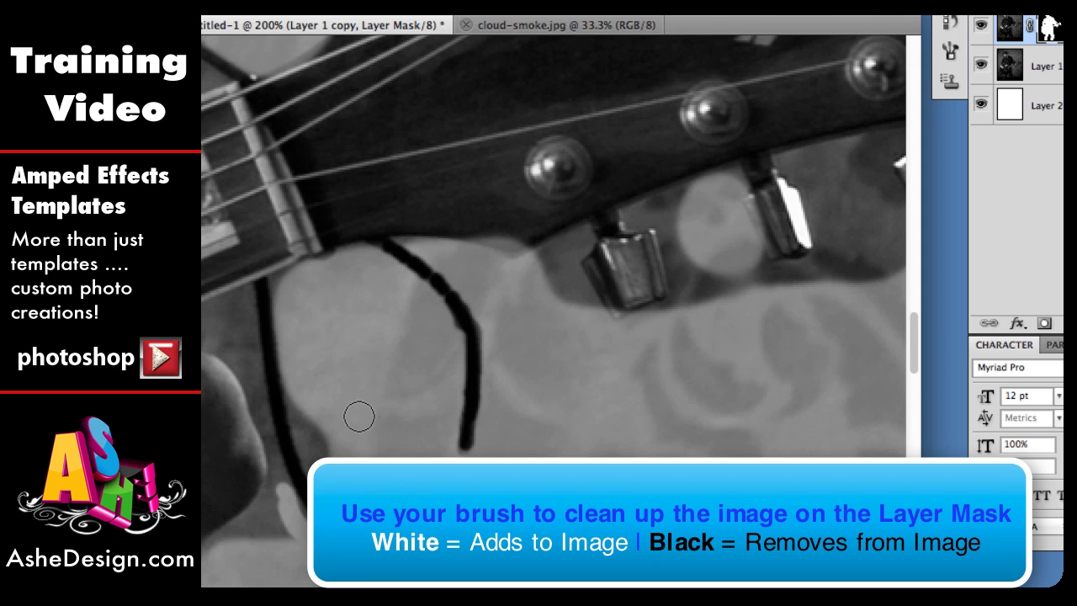
mouse_move(322, 459)
left_mouse_down()
mouse_move(300, 394)
mouse_move(320, 462)
mouse_move(284, 542)
mouse_move(274, 500)
mouse_move(231, 545)
left_mouse_up()
mouse_move(230, 299)
left_mouse_down()
mouse_move(218, 320)
mouse_move(228, 318)
mouse_move(224, 308)
mouse_move(211, 318)
left_mouse_up()
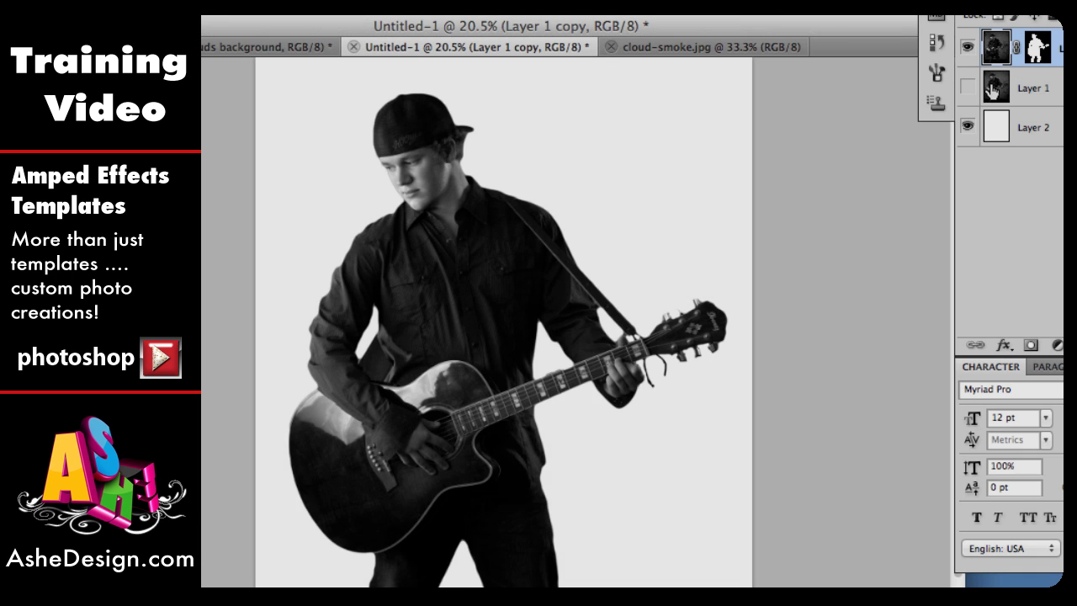
Compare the cutout with Layer 1 shown and hidden, and bring Layer 1 copy into the template above the clouds background layer.
left_click(968, 87)
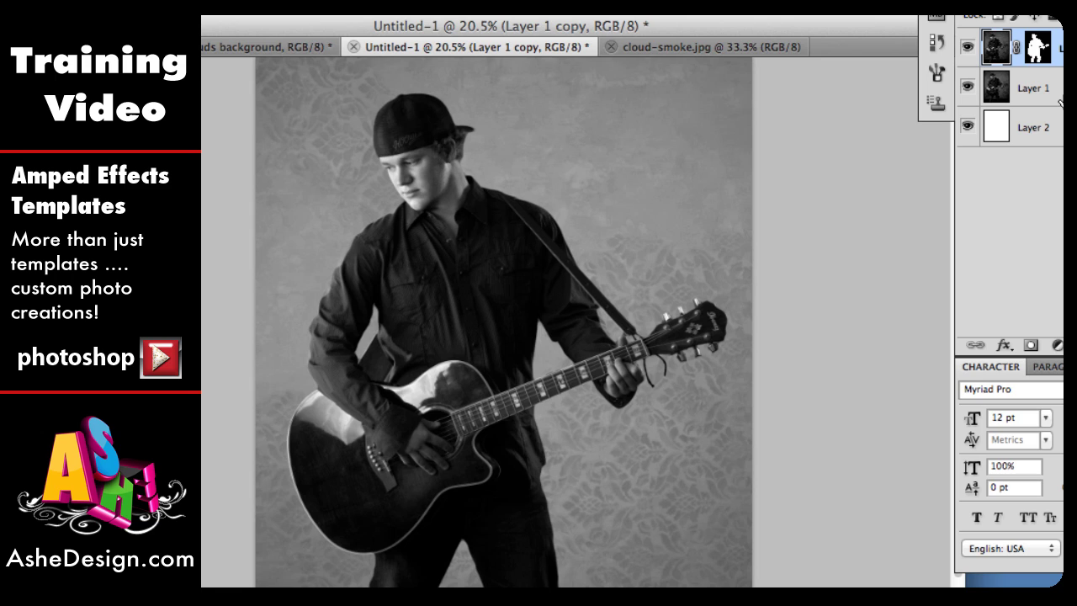
left_click(968, 88)
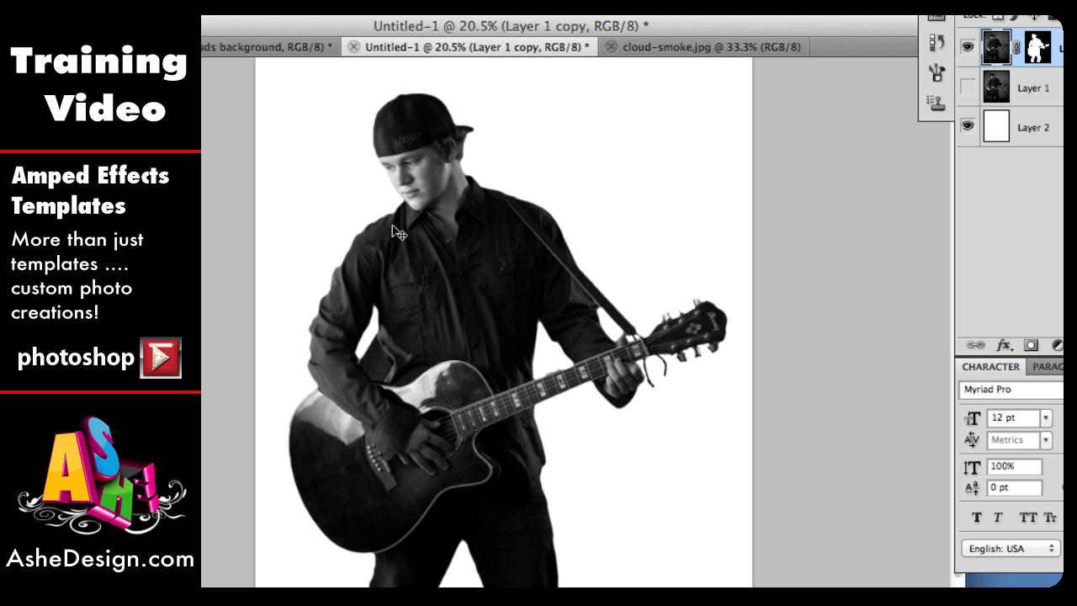
left_click_drag(444, 266, 476, 245)
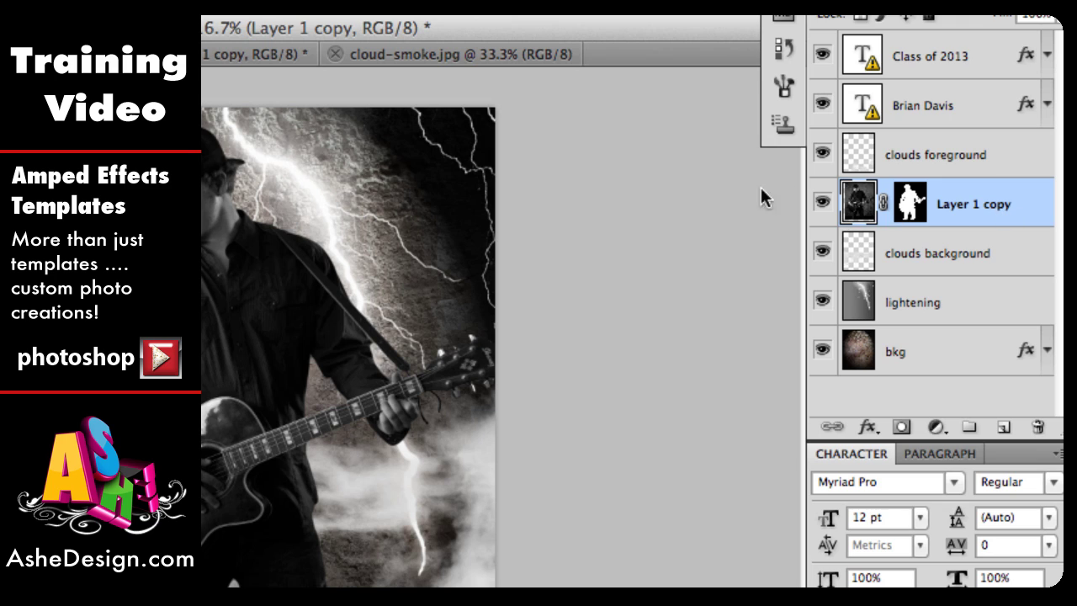
Select Layer 1 copy and shift the guitarist left and slightly down so the whole headstock fits inside the template.
left_click(969, 256)
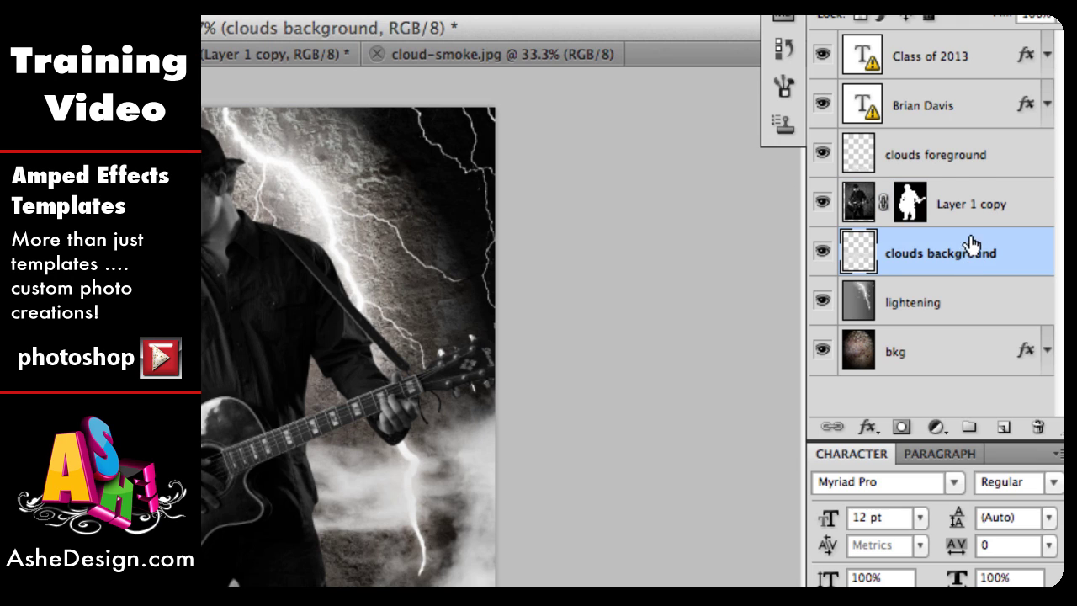
left_click(955, 161)
left_click(970, 213)
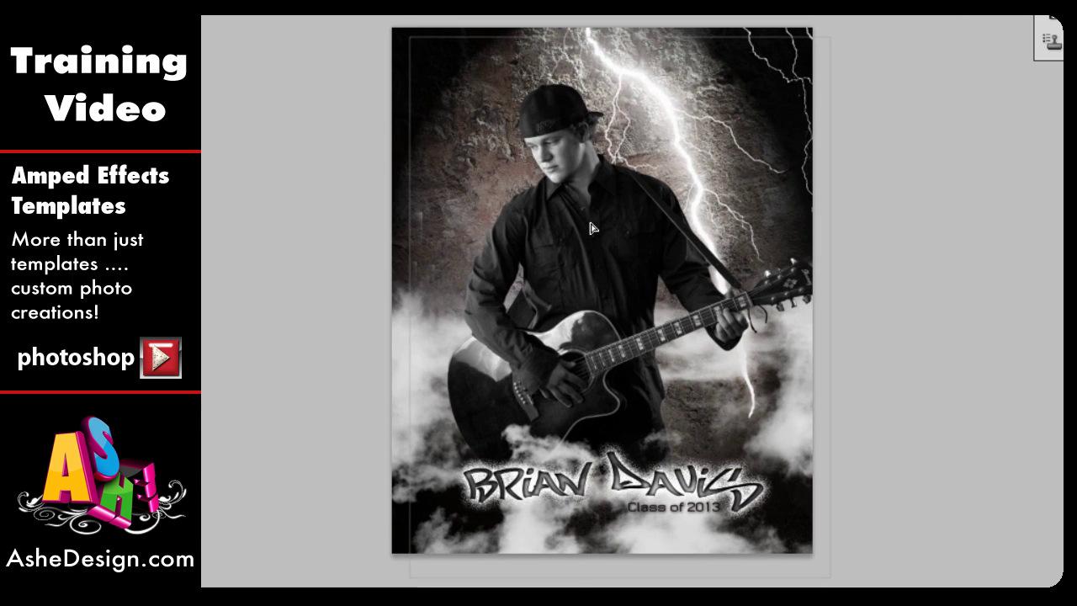
left_click_drag(591, 227, 569, 227)
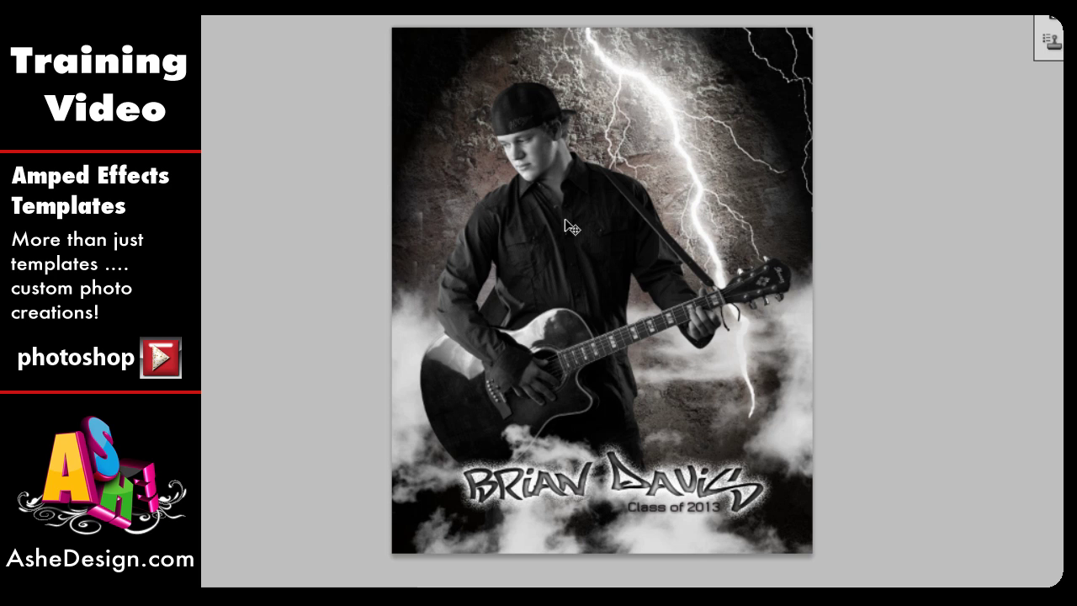
left_click_drag(555, 232, 548, 254)
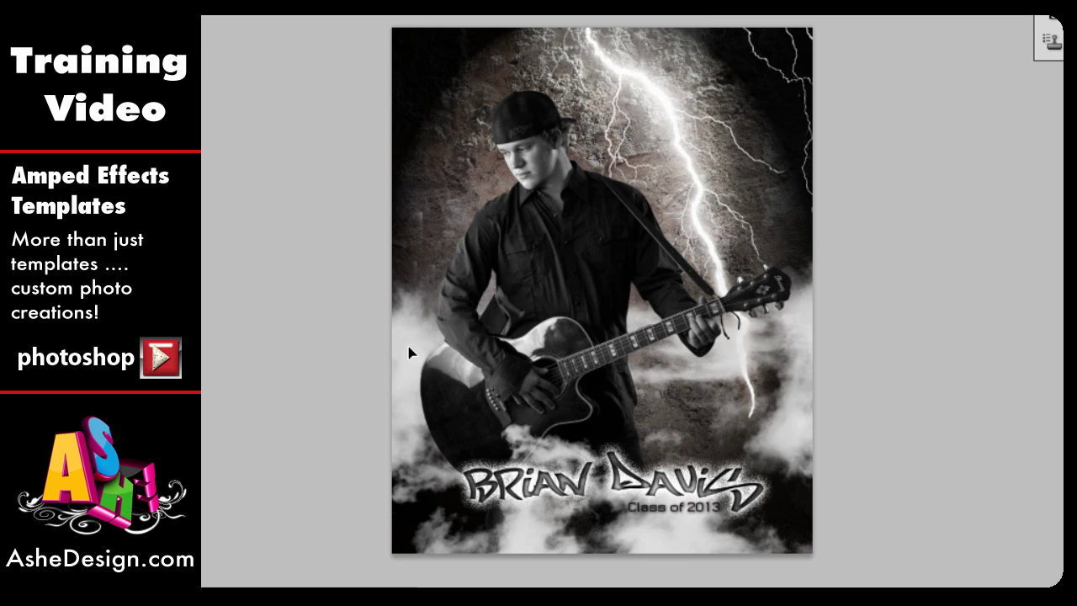
Move the background clouds upward and slightly right behind the guitarist.
left_click_drag(412, 352, 447, 283)
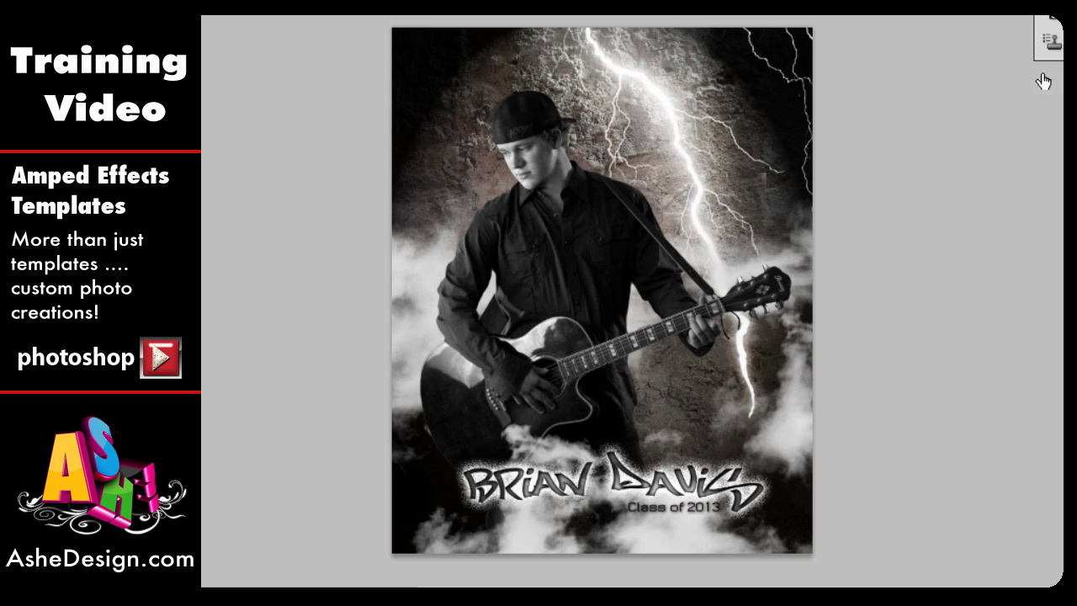